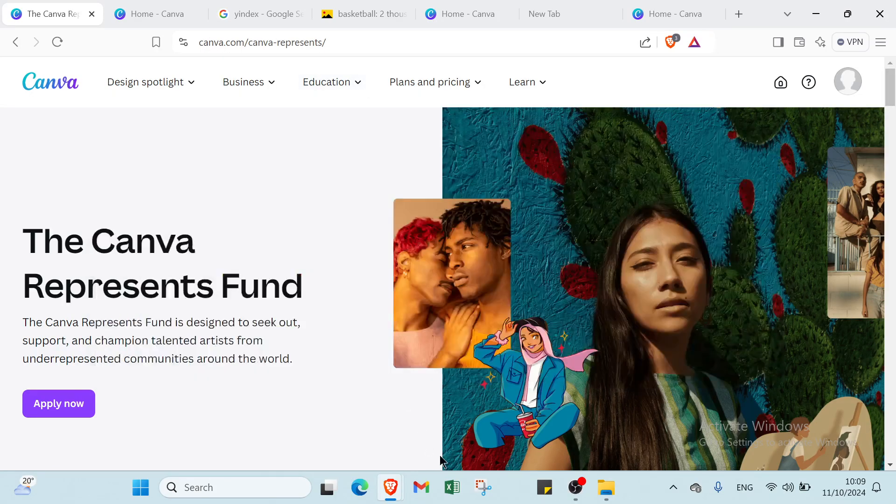
scroll(398, 280, down, 1)
scroll(401, 300, up, 1)
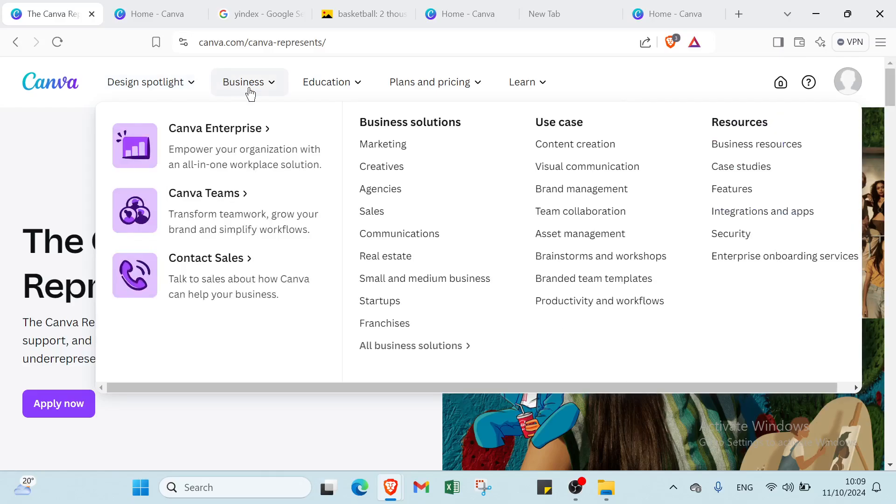
mouse_move(374, 97)
mouse_move(540, 86)
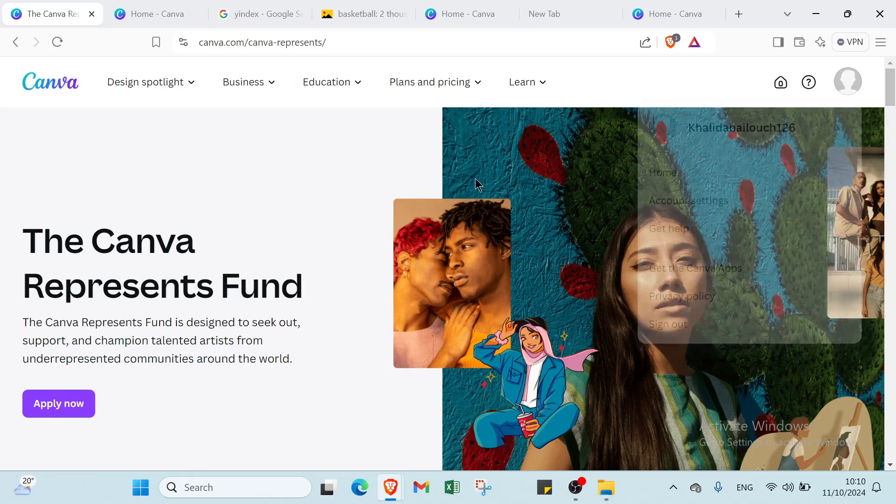
Switch to the Canva home page and look through the recent designs
click(158, 12)
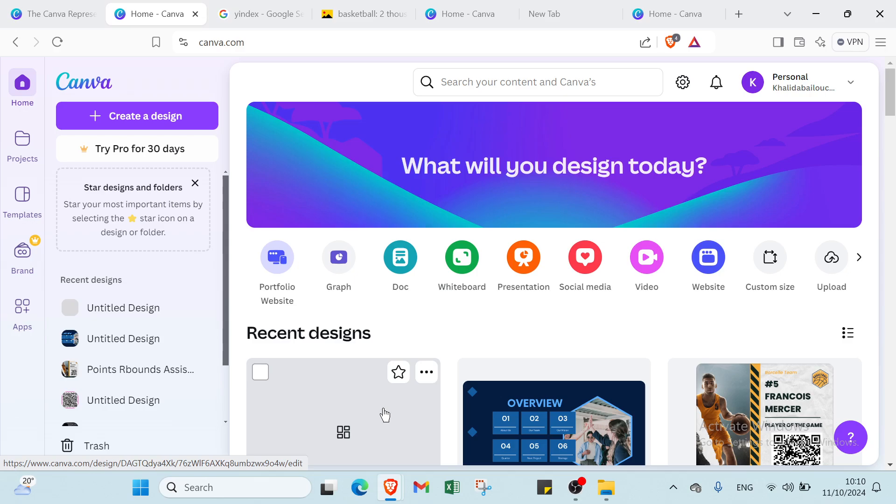
scroll(384, 404, down, 1)
scroll(389, 432, down, 1)
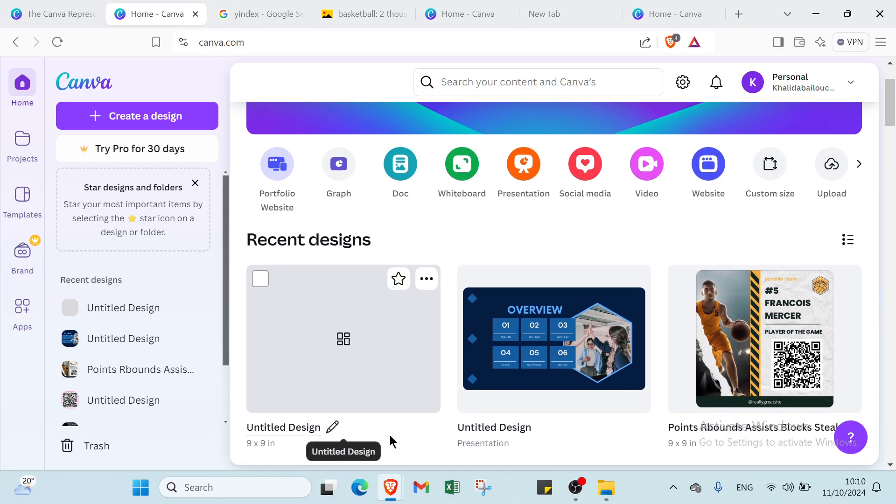
scroll(390, 435, down, 3)
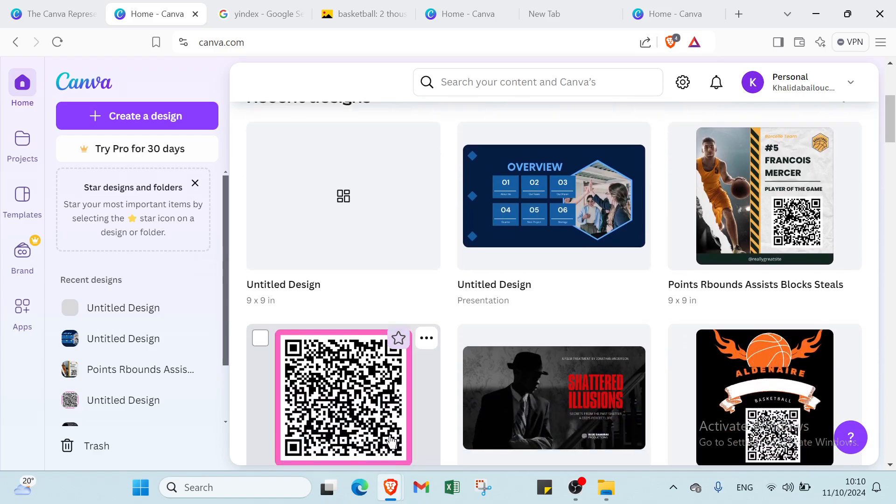
scroll(391, 441, down, 1)
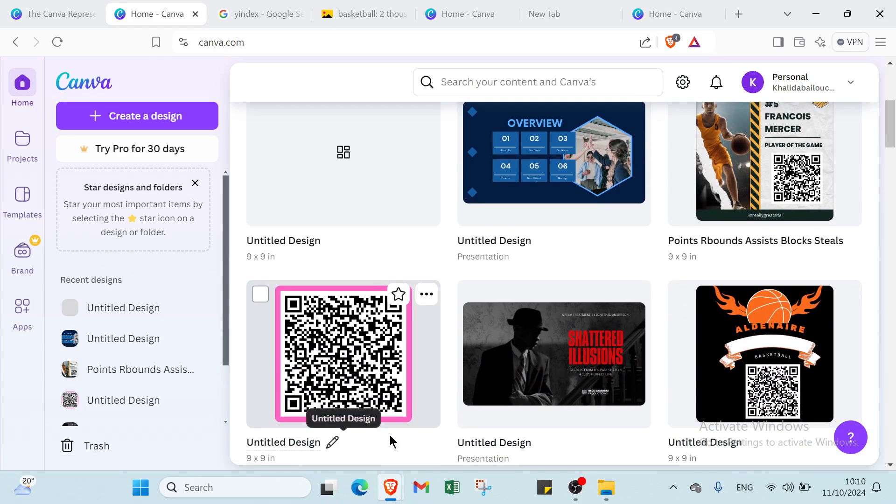
scroll(390, 442, down, 1)
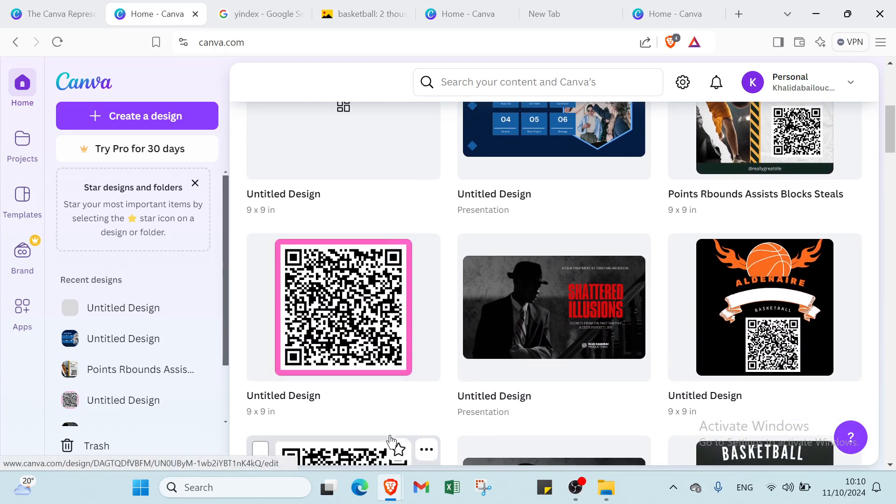
scroll(390, 442, down, 2)
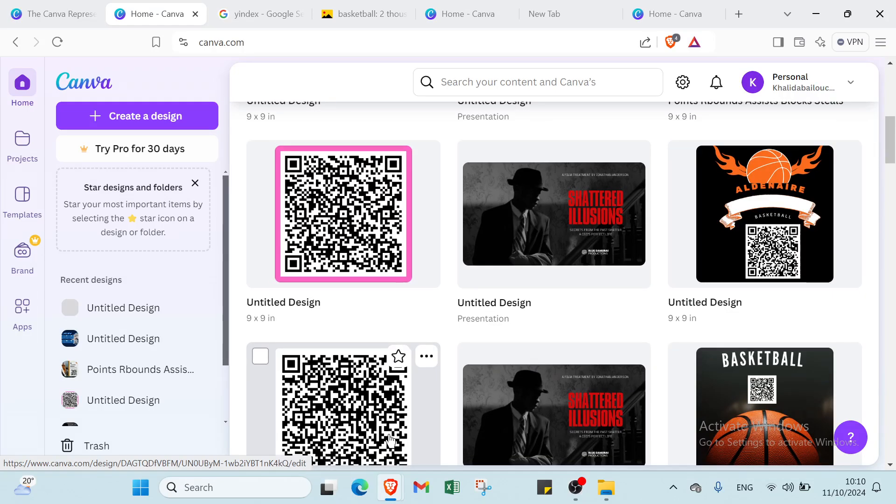
scroll(390, 440, down, 1)
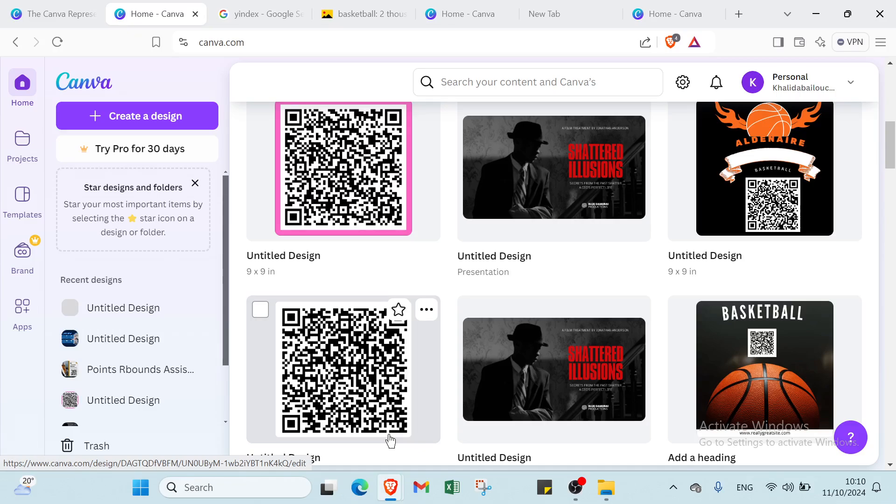
scroll(390, 440, down, 7)
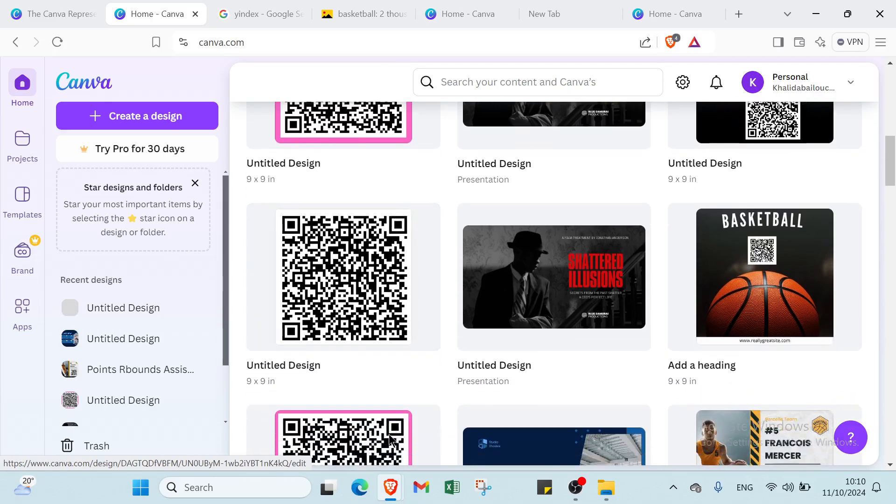
scroll(388, 433, down, 5)
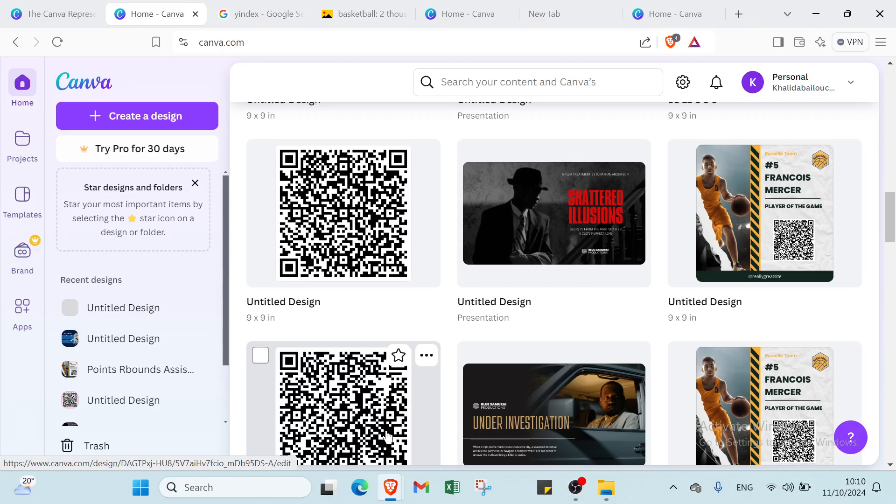
scroll(386, 437, up, 15)
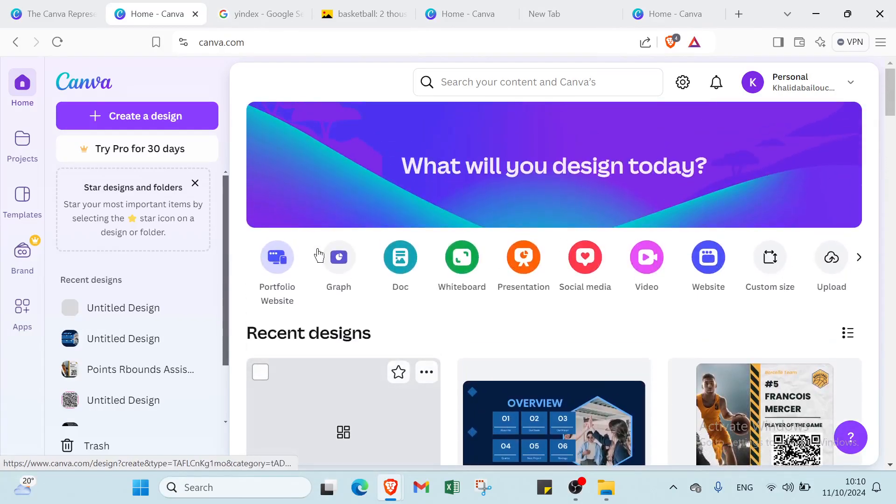
Start creating a new design and open the custom size settings
click(136, 115)
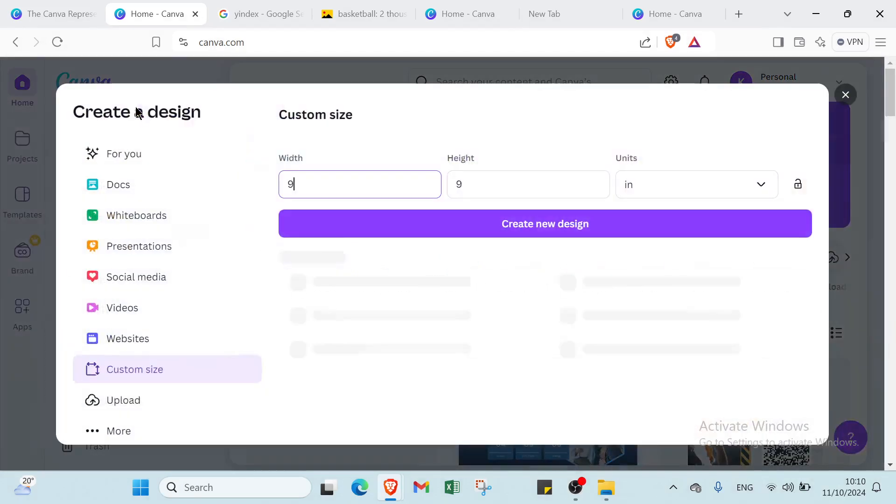
click(154, 164)
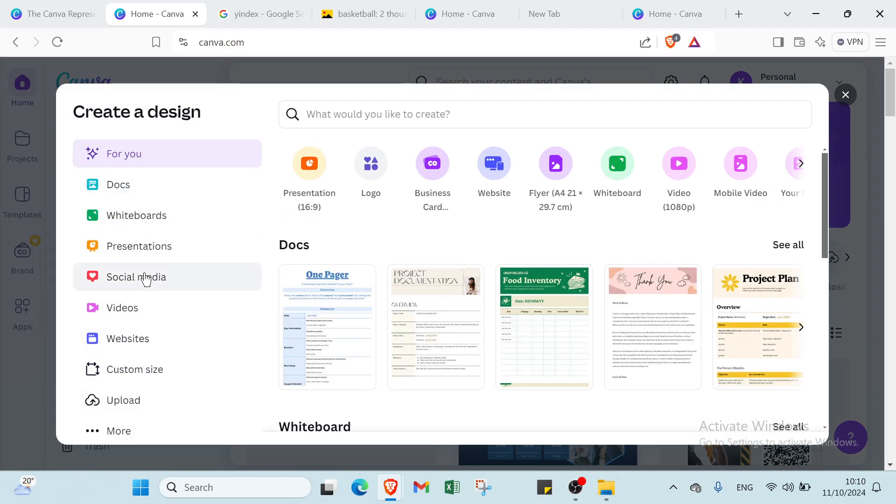
click(159, 371)
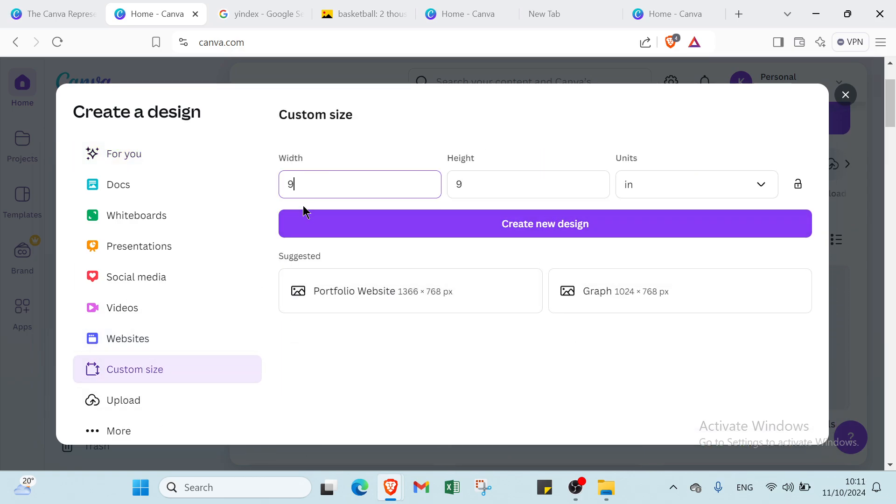
Try a custom width of 5 in and clear the width and height values
drag(308, 190, 280, 189)
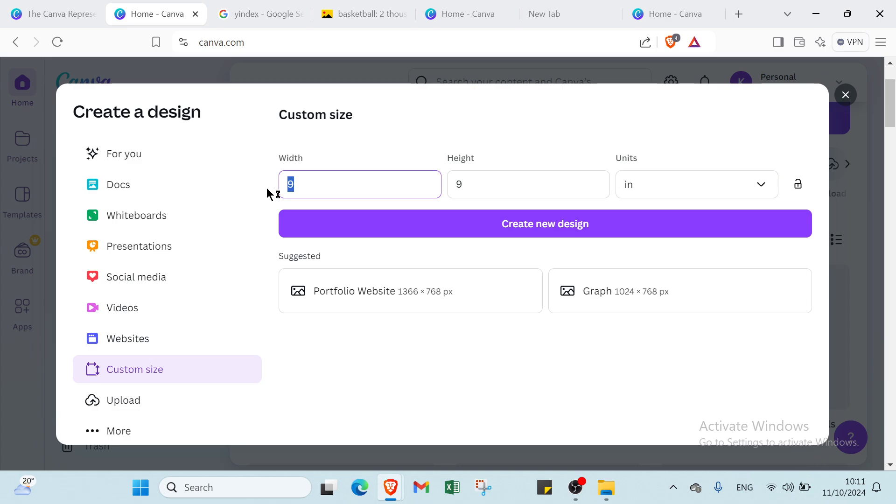
text(5)
click(460, 184)
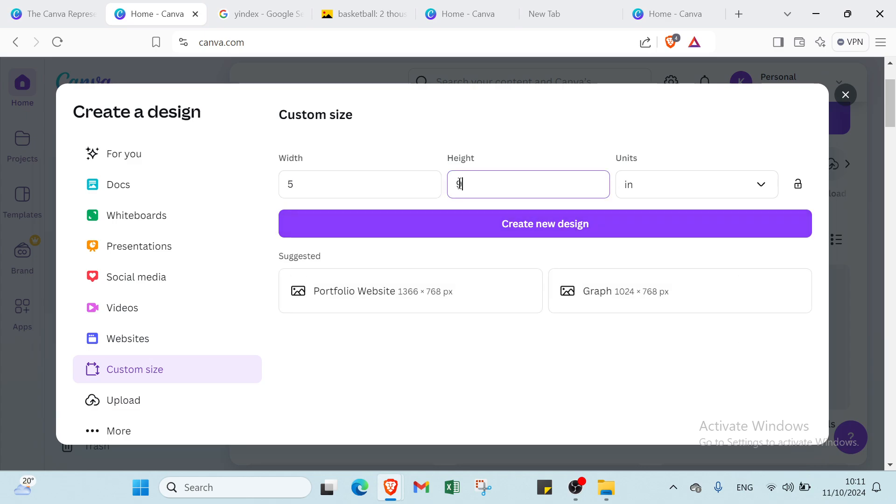
click(422, 195)
key(BackSpace)
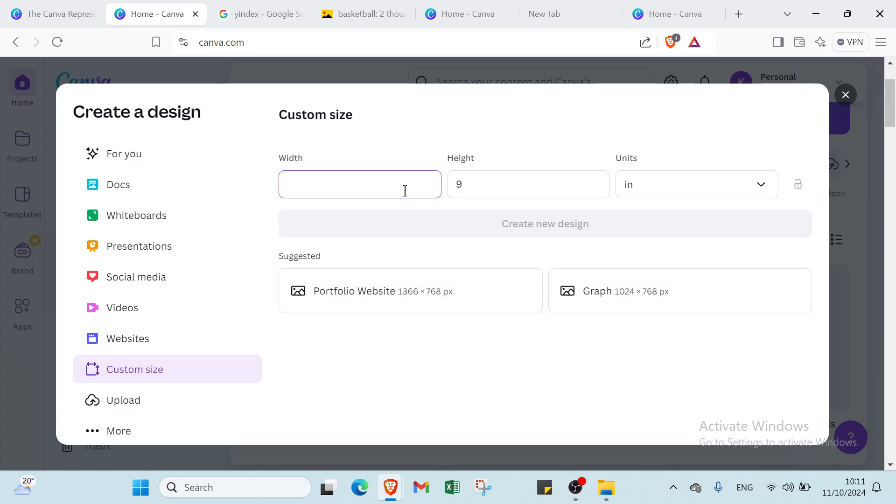
key(Tab)
key(BackSpace)
key(Tab)
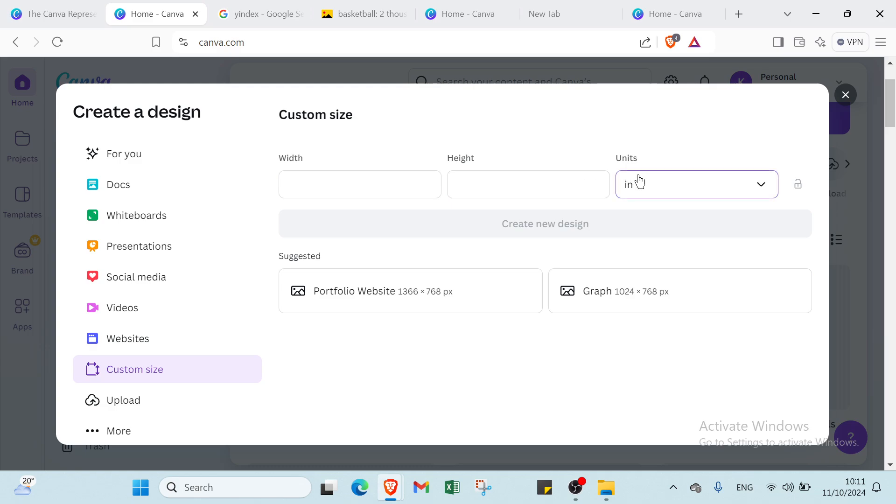
Try a custom size in millimetres with a width and height of 9 mm
click(639, 181)
click(651, 286)
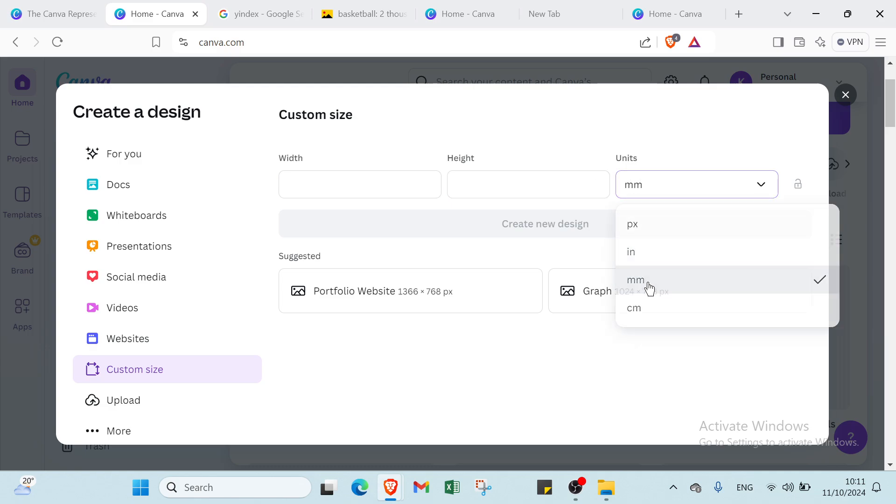
click(527, 190)
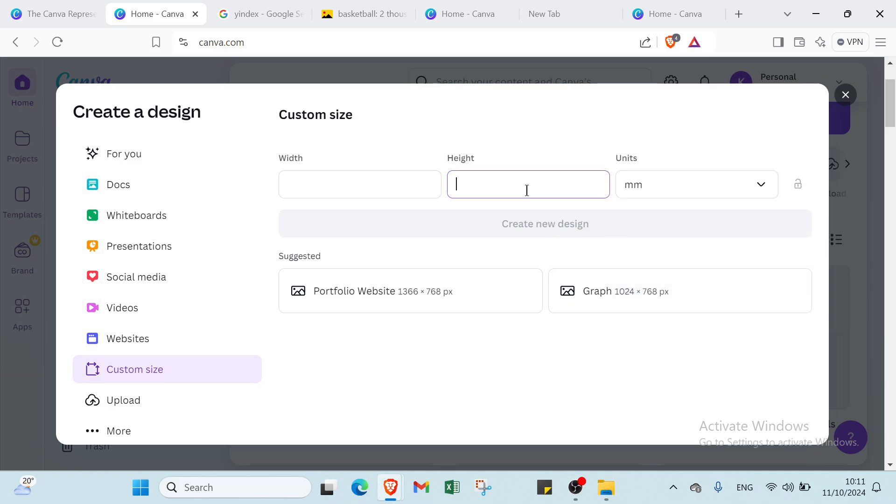
text(9)
click(362, 185)
text(9)
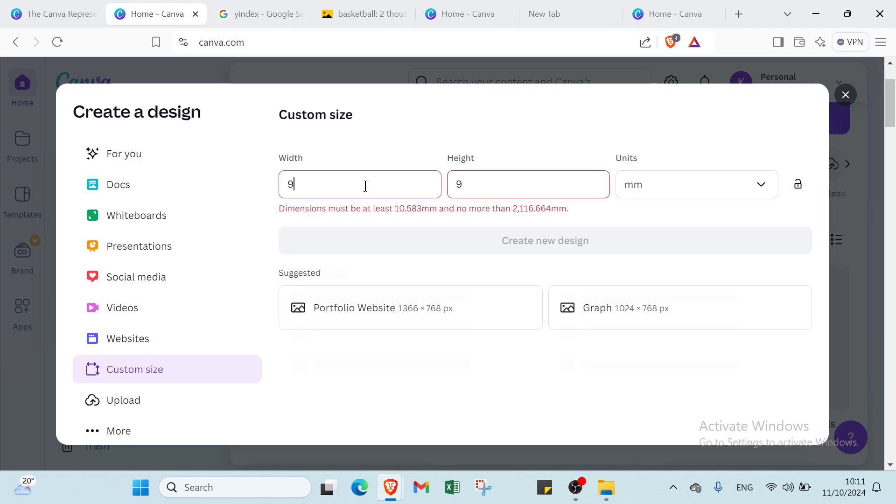
Create a new blank design with a custom size of 9 × 9 in
click(646, 192)
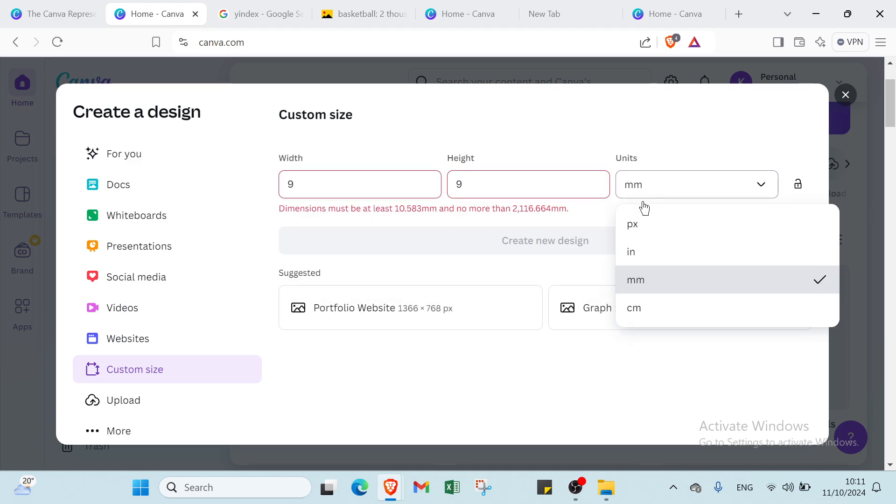
click(642, 256)
drag(534, 182, 444, 198)
text(9)
drag(309, 187, 250, 197)
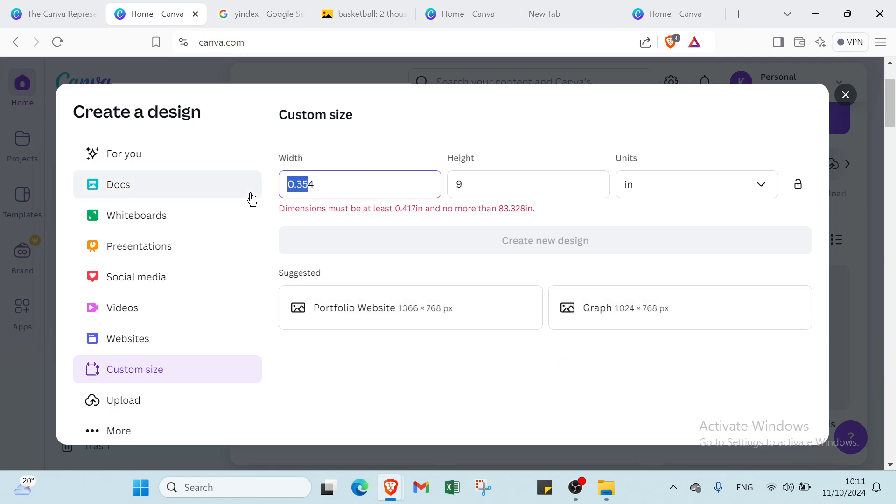
text(94)
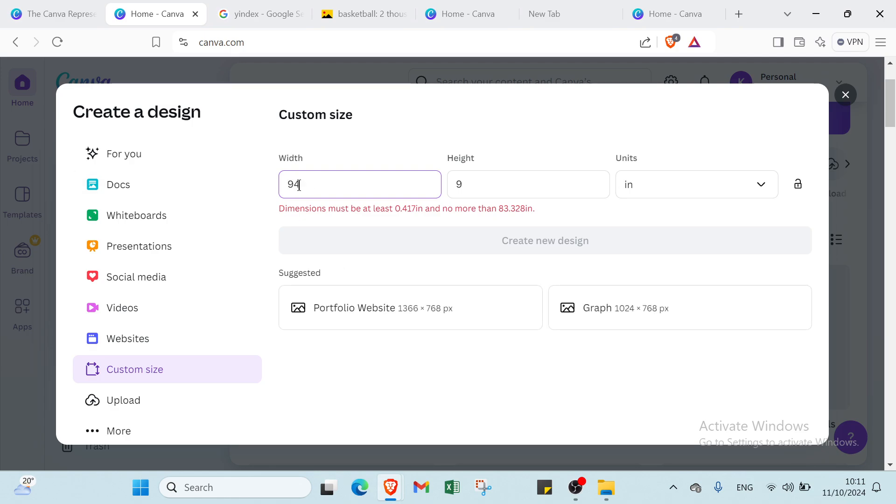
key(BackSpace)
click(384, 230)
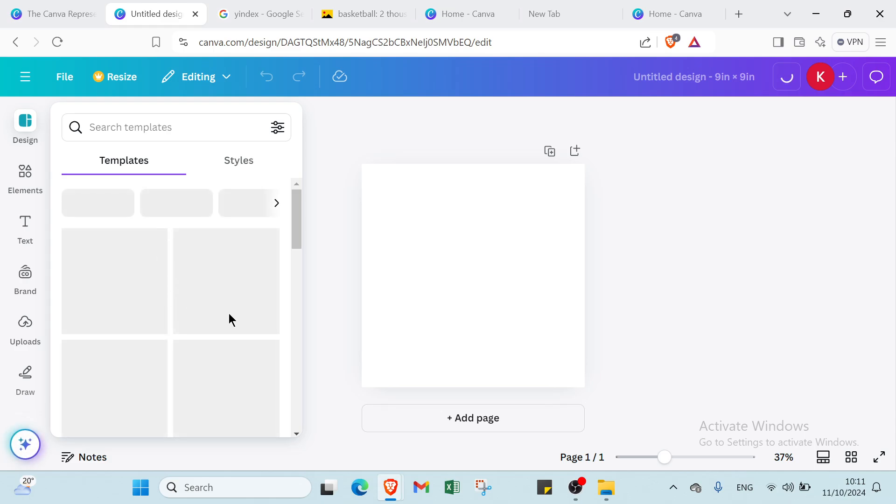
Search the design templates for "basket ball"
click(171, 127)
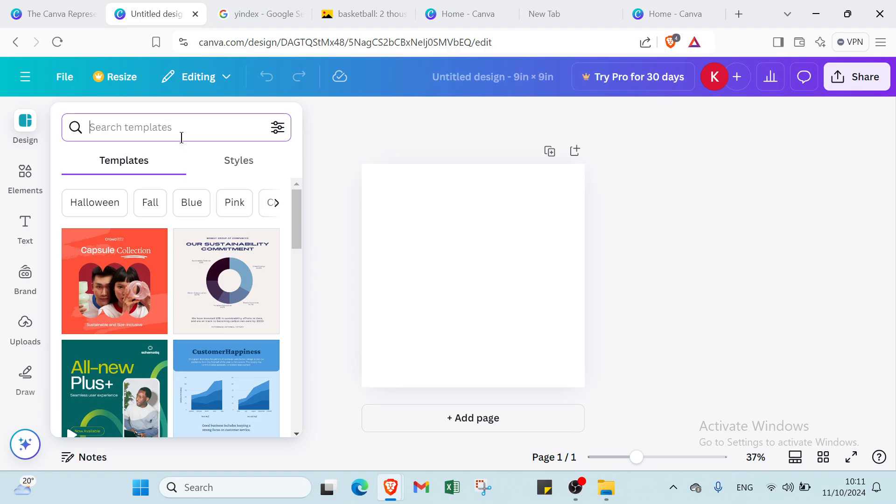
text(b)
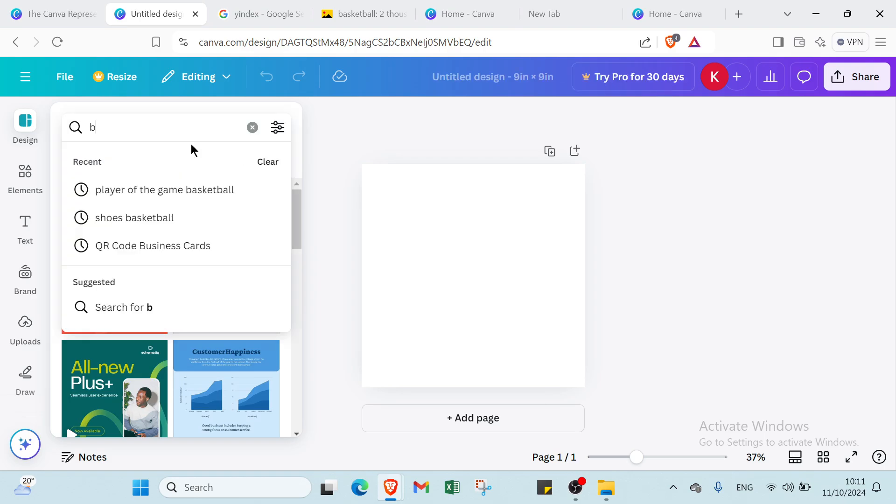
text(asket )
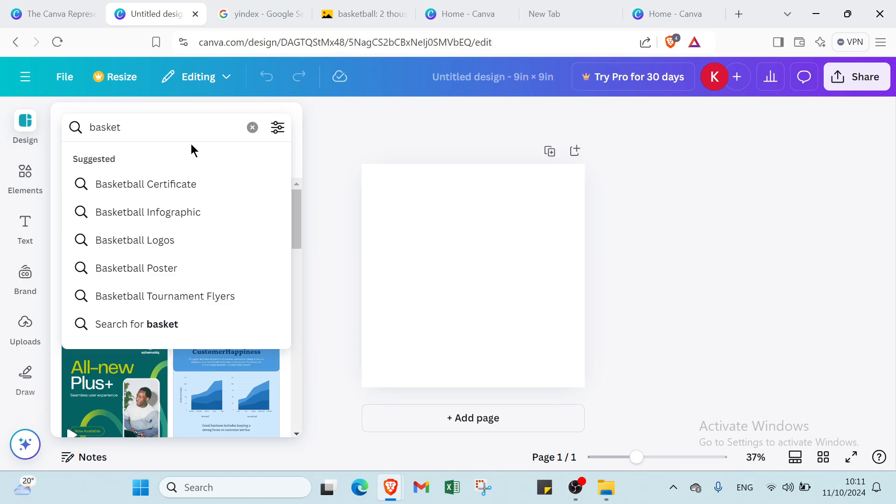
text(bl)
key(BackSpace)
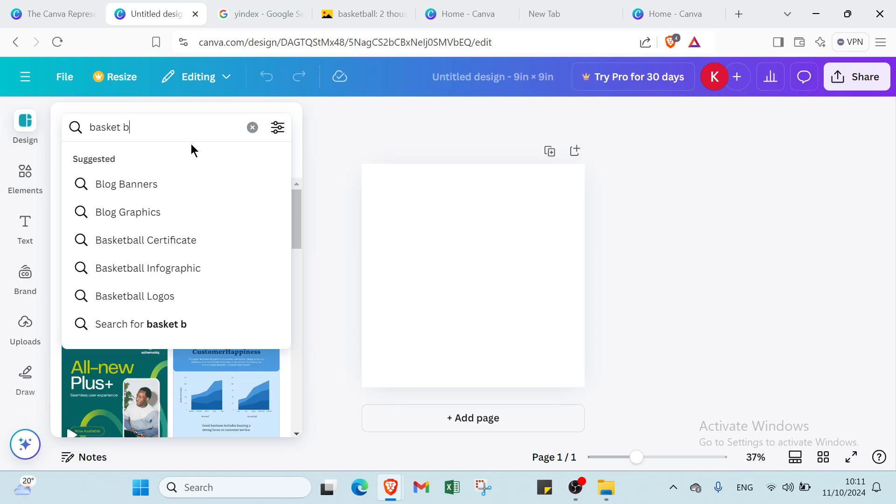
text(all)
key(Return)
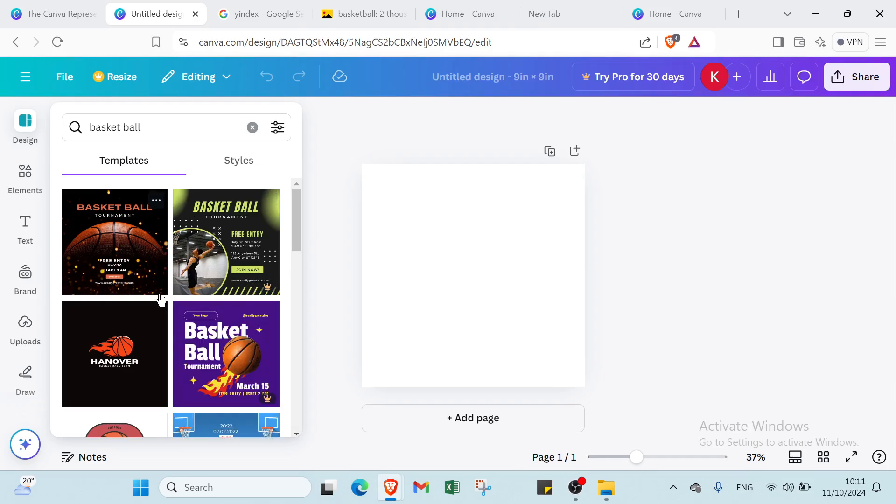
Browse the template results and apply the black "Basket Ball Tournament" template with the large basketball to the blank page
scroll(160, 300, down, 3)
scroll(213, 342, down, 2)
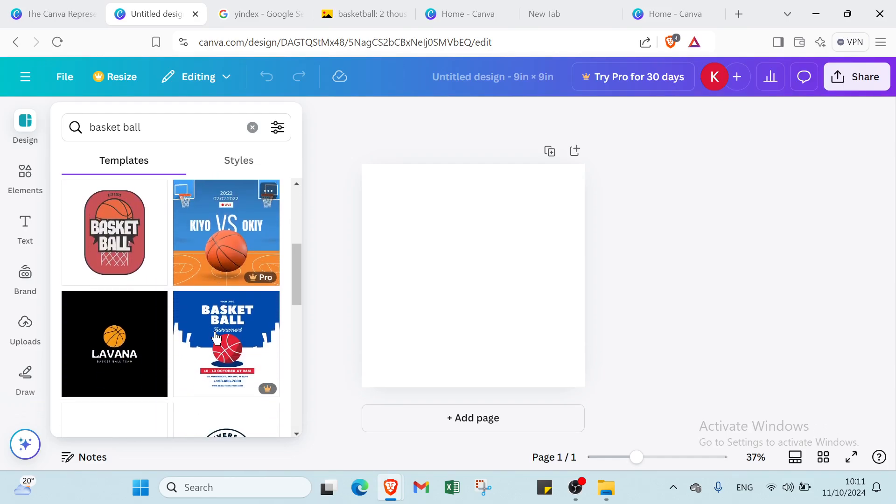
scroll(189, 308, up, 5)
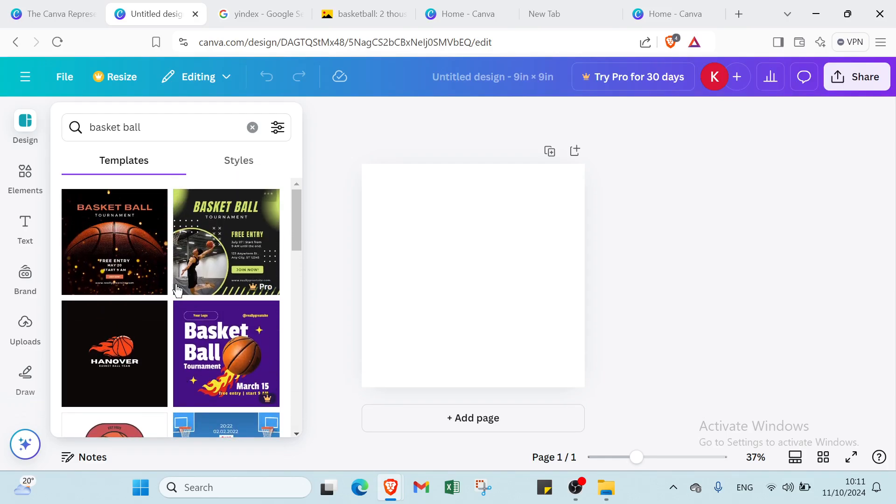
click(140, 260)
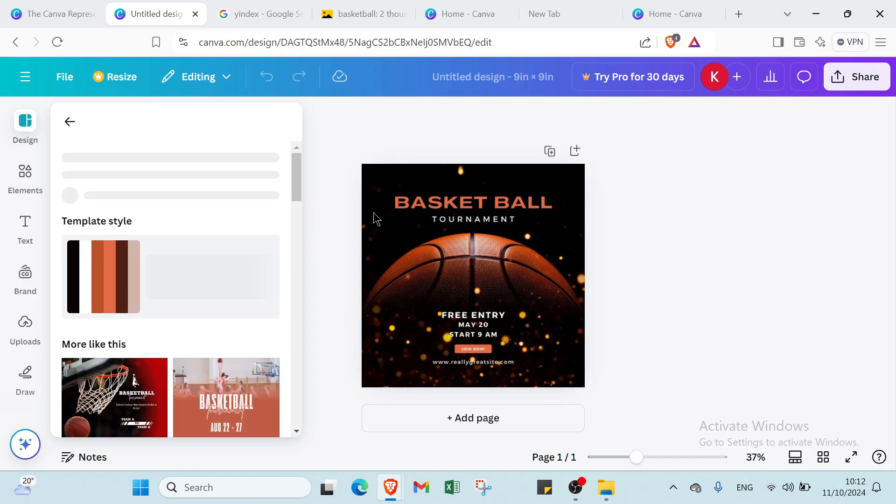
Leave the template details and search the Canva apps for "QR code"
click(67, 122)
scroll(19, 248, down, 1)
scroll(17, 250, down, 2)
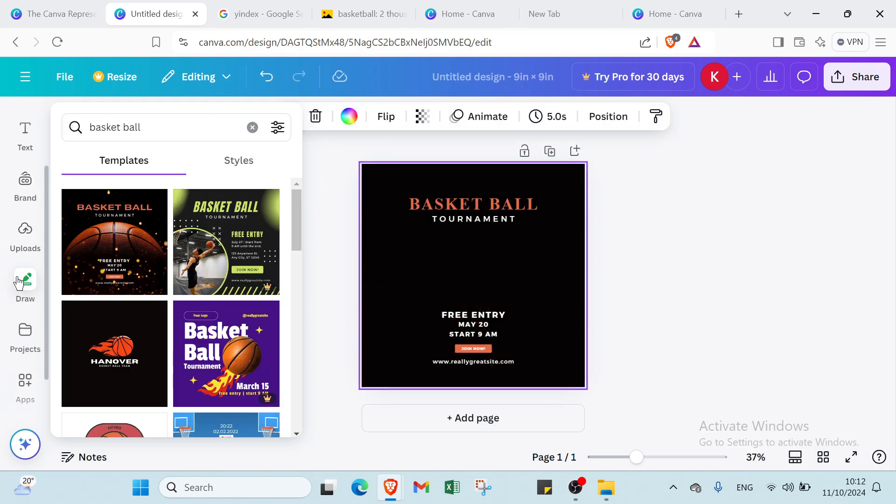
click(37, 348)
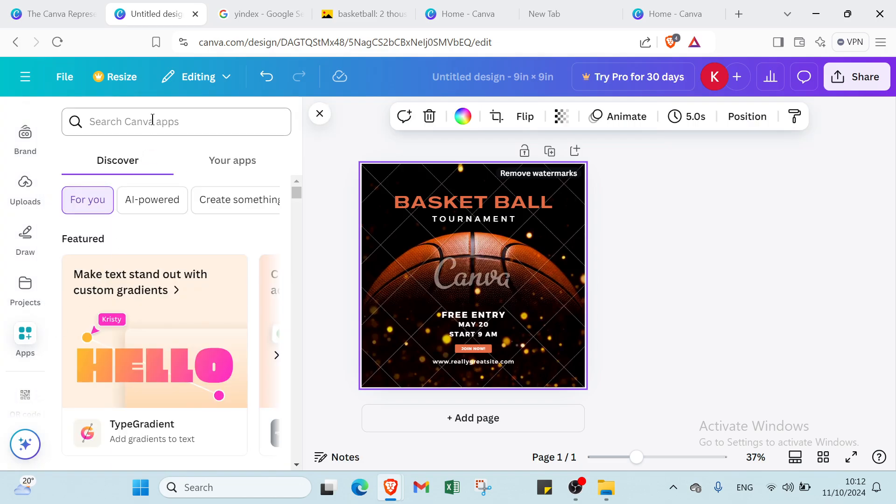
click(153, 130)
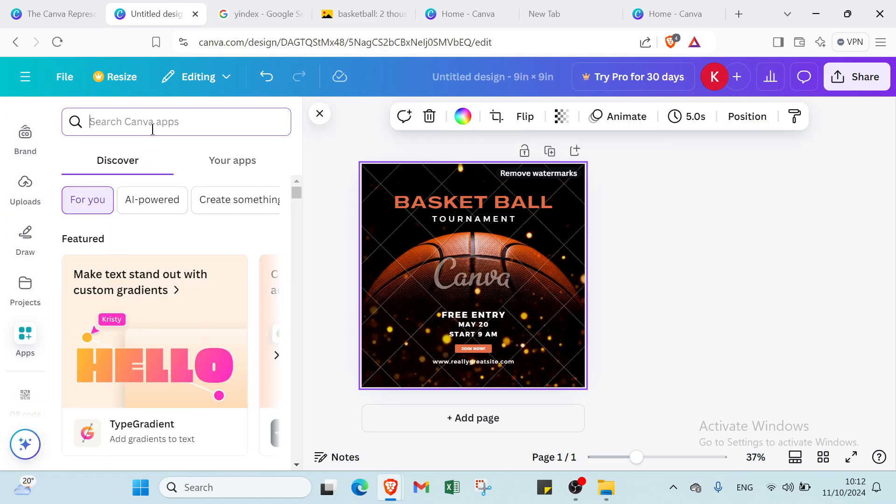
text(q)
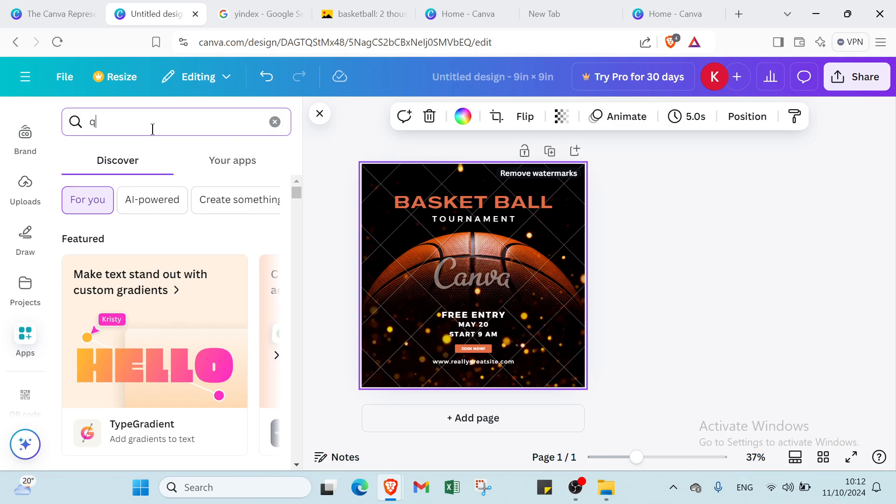
key(BackSpace)
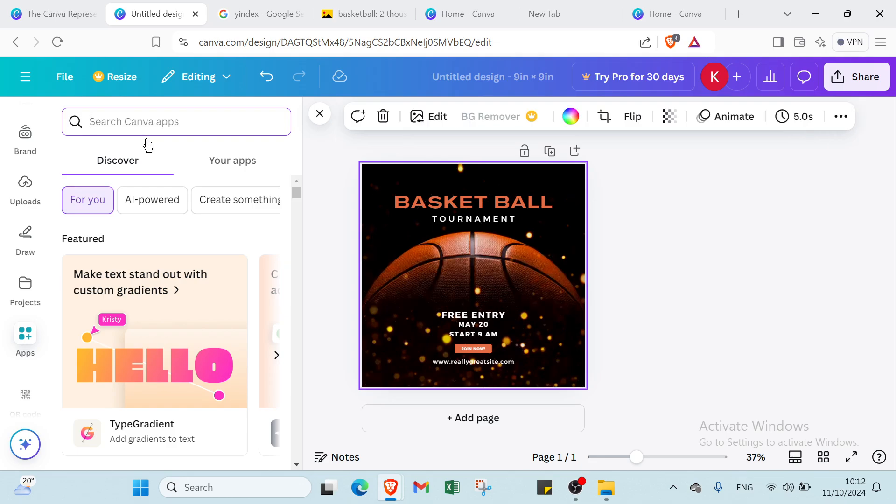
text(QR )
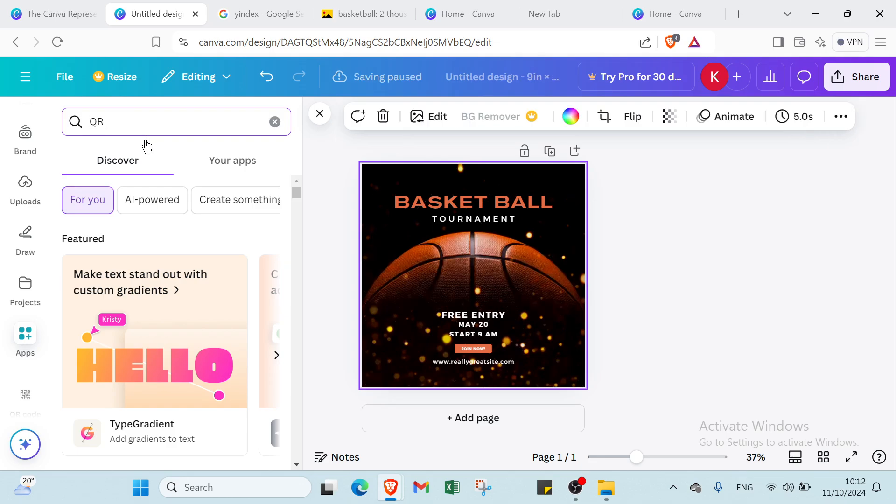
text(code)
key(Return)
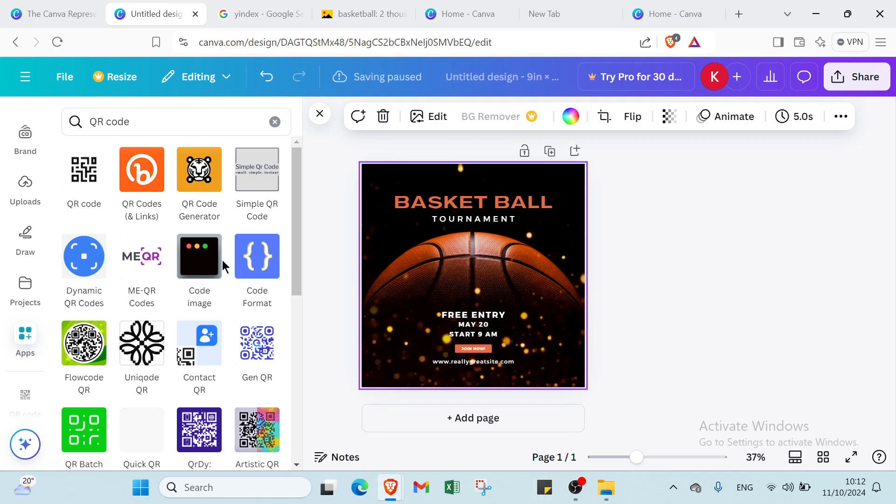
Browse the QR code app results and open the plain black-and-white "QR code" app
scroll(220, 259, down, 7)
scroll(220, 262, down, 1)
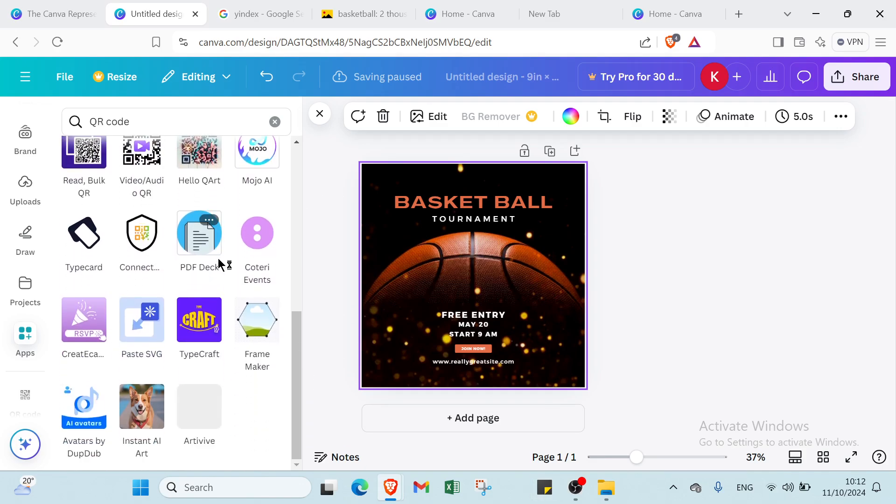
scroll(219, 377, up, 8)
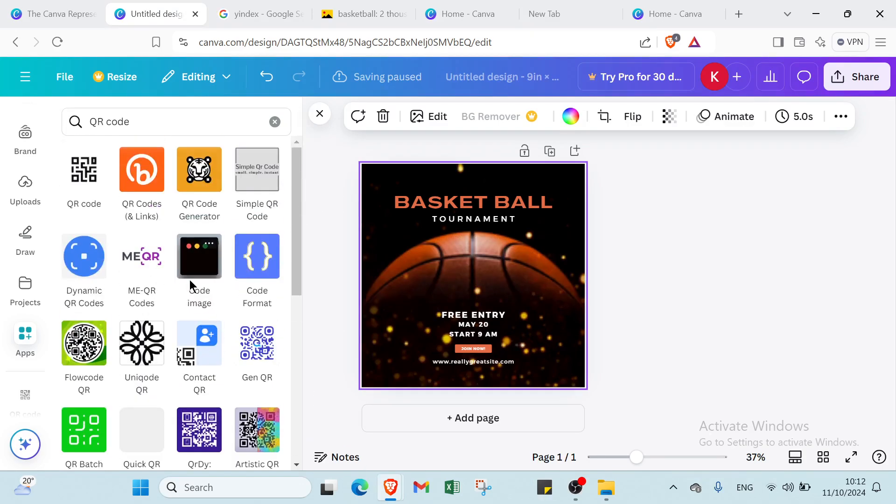
click(100, 175)
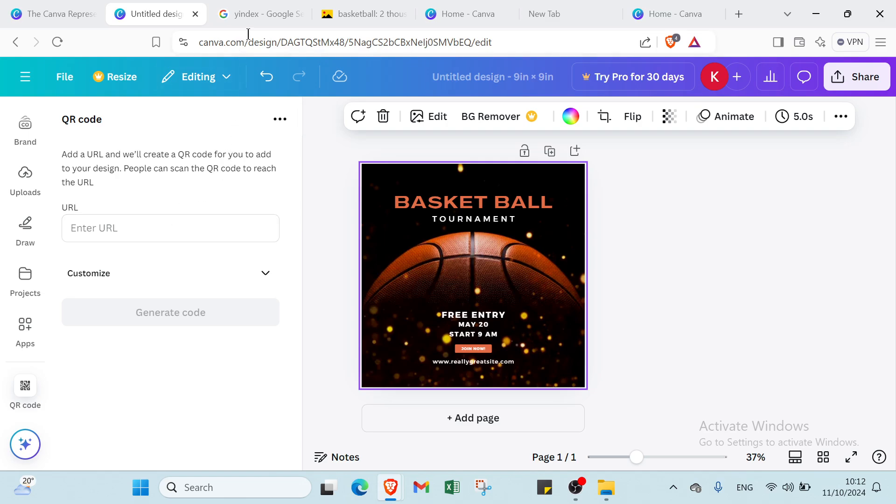
Switch to the Yandex image results, copy the share link of the first basketball-and-hoop photo, and return to the Canva design
click(256, 14)
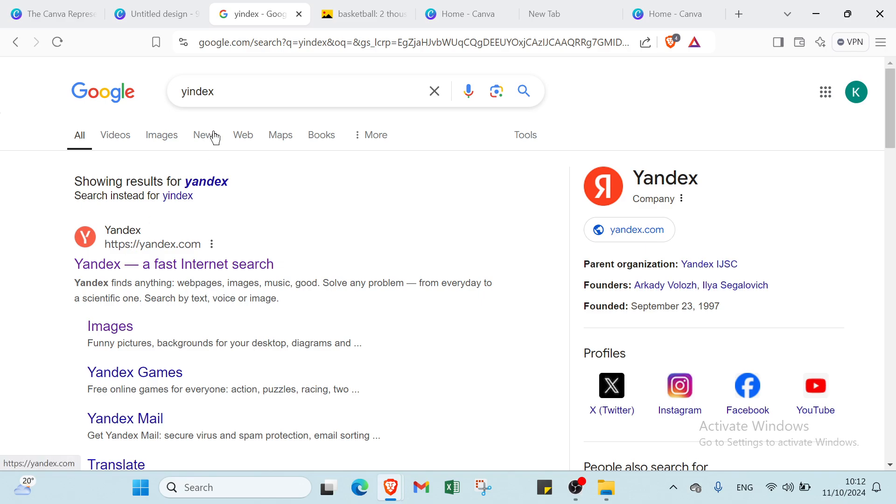
click(324, 22)
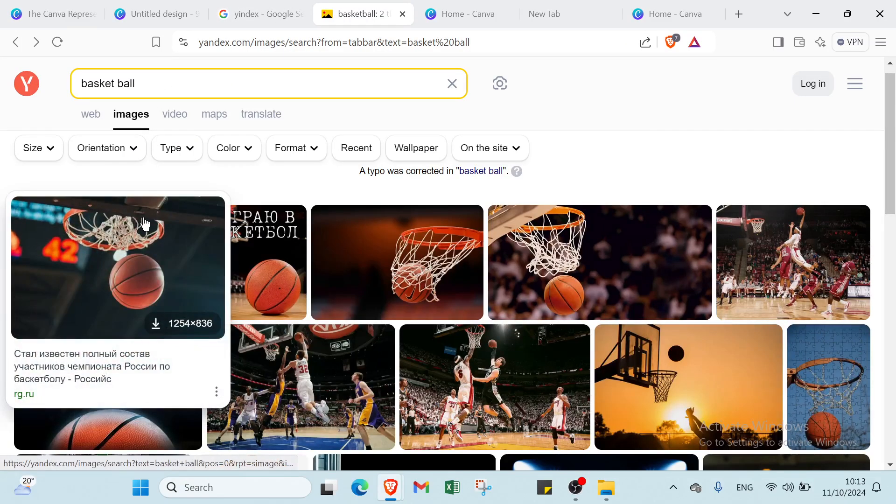
click(144, 224)
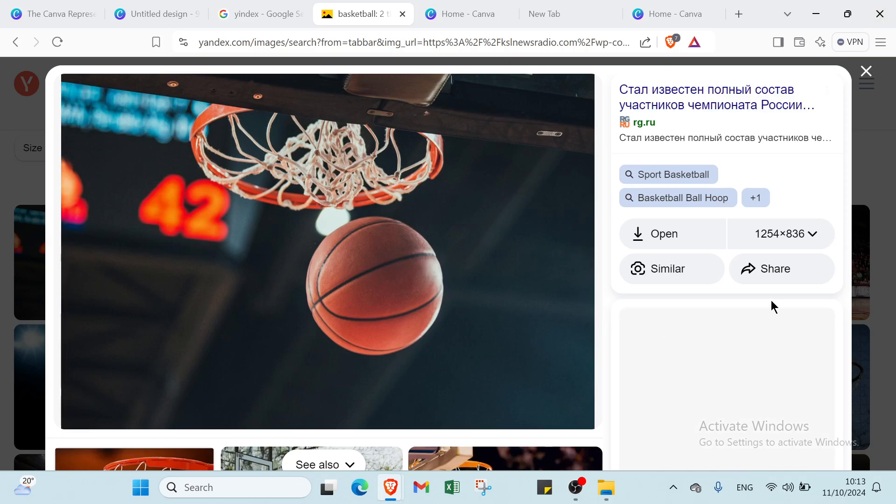
click(776, 269)
click(728, 404)
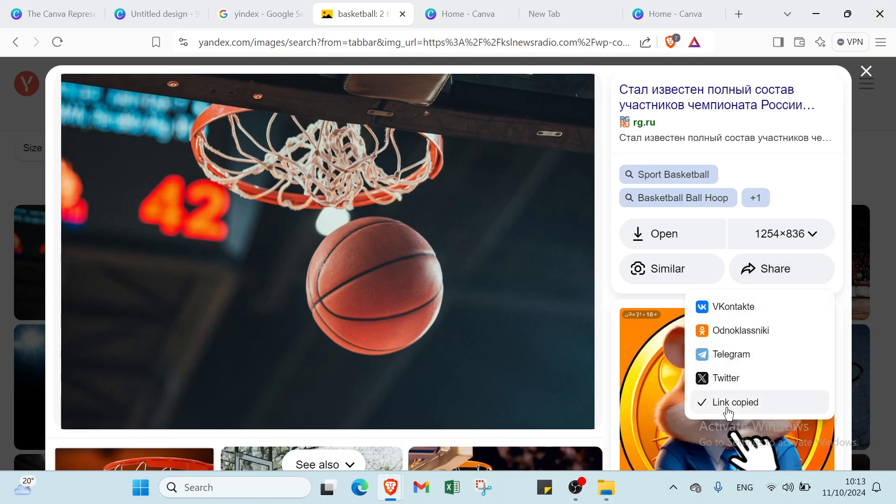
click(864, 72)
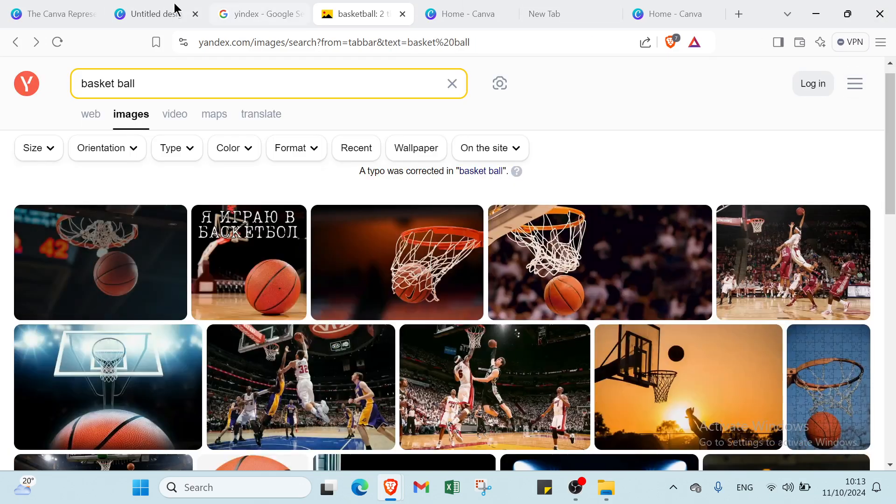
click(149, 6)
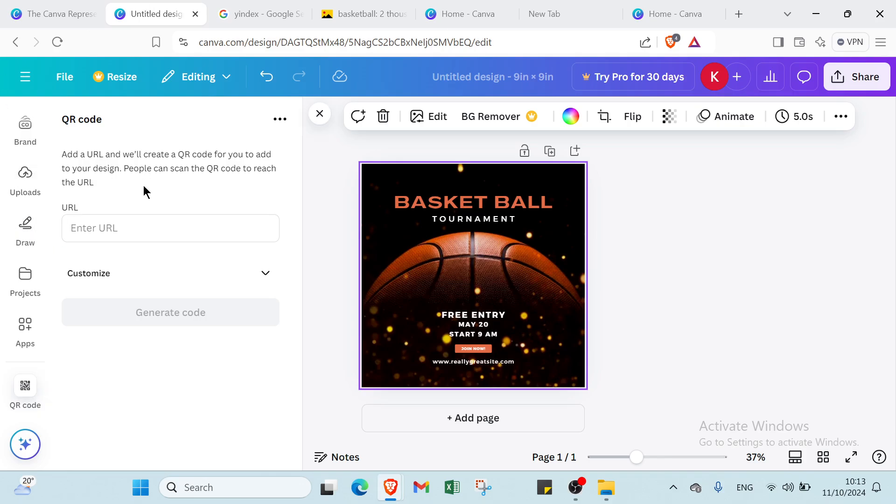
Generate a QR code from the copied image link, shrink it and place it beside the page
click(135, 215)
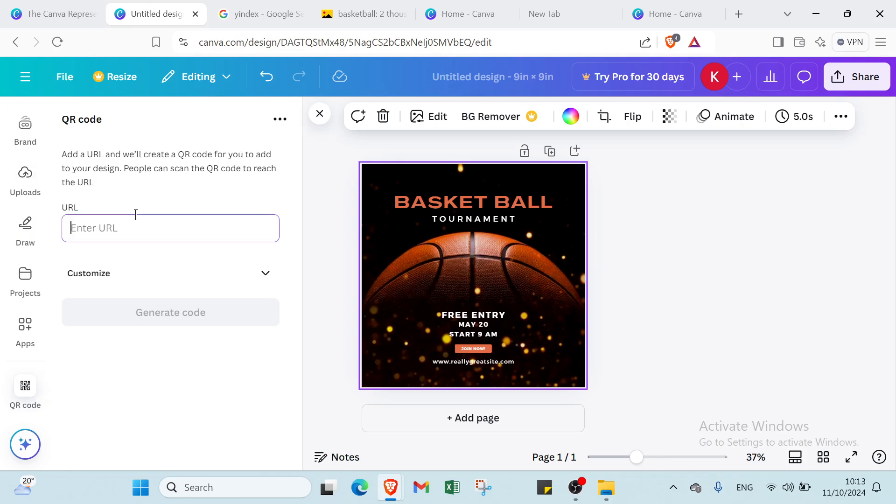
key(ctrl+v)
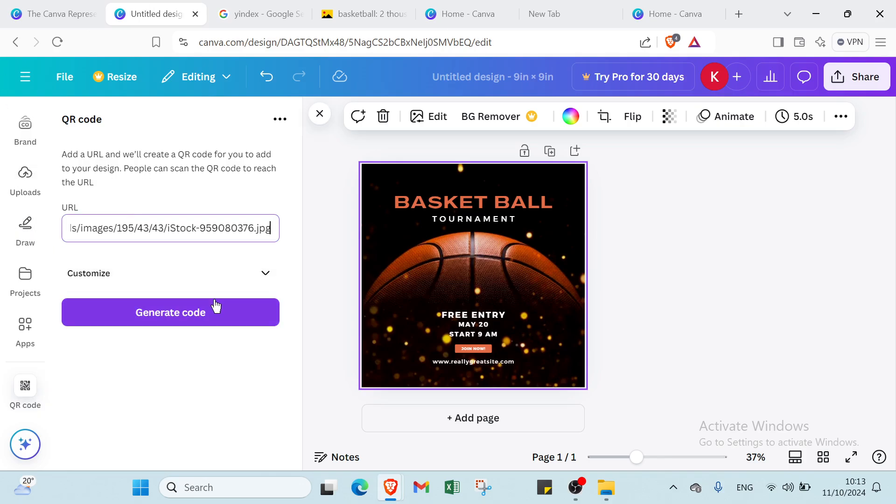
click(210, 309)
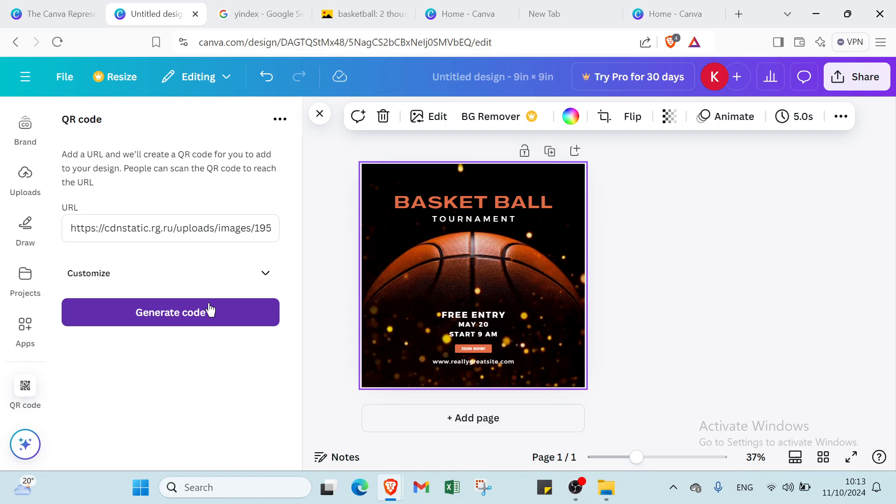
click(256, 283)
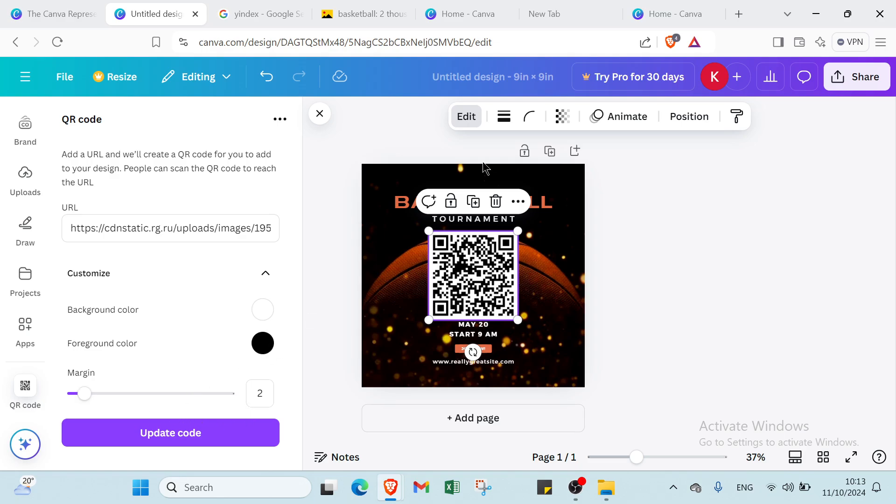
click(319, 114)
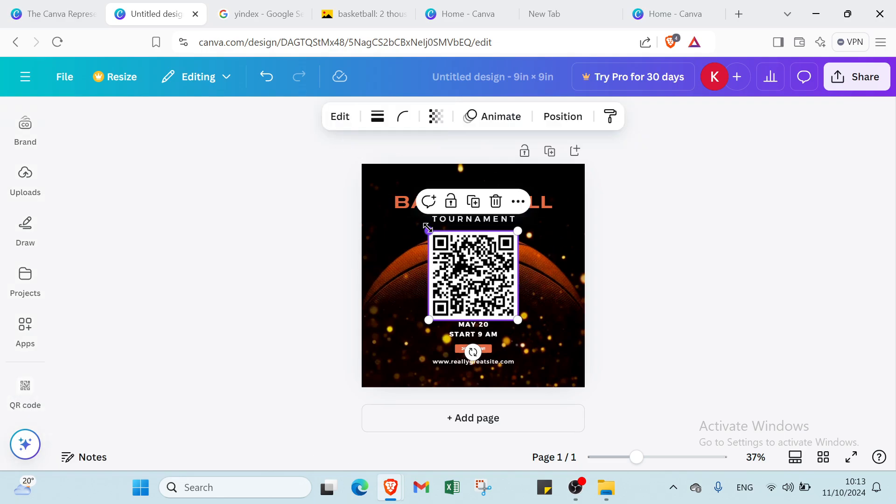
drag(428, 227, 648, 239)
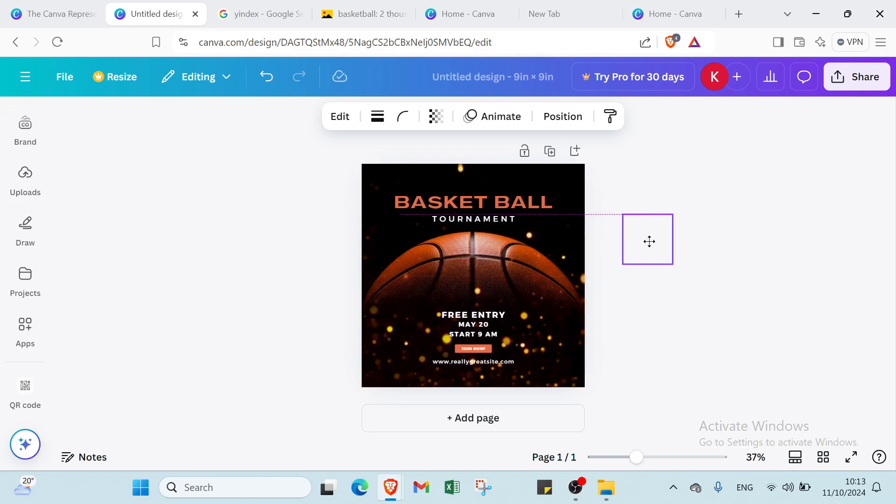
Move the "BASKET BALL" heading and the "TOURNAMENT" subtitle up toward the page's upper edge
click(540, 201)
drag(539, 199, 540, 175)
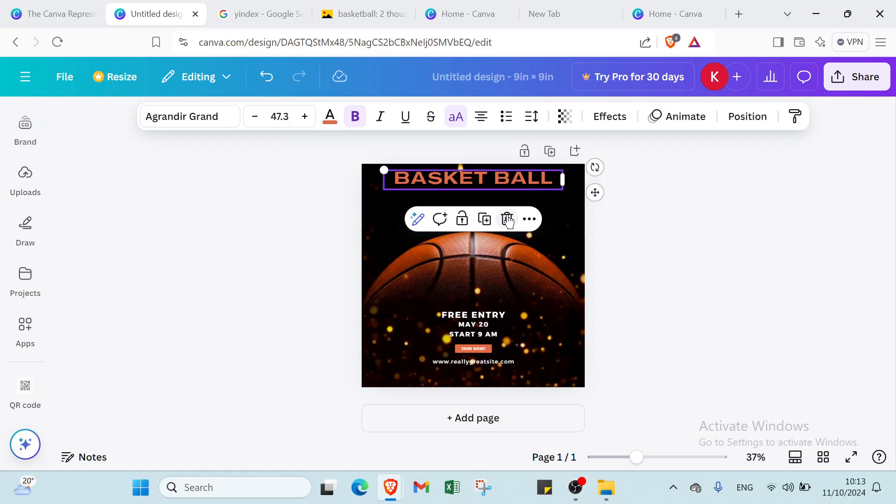
click(541, 205)
drag(503, 222, 503, 197)
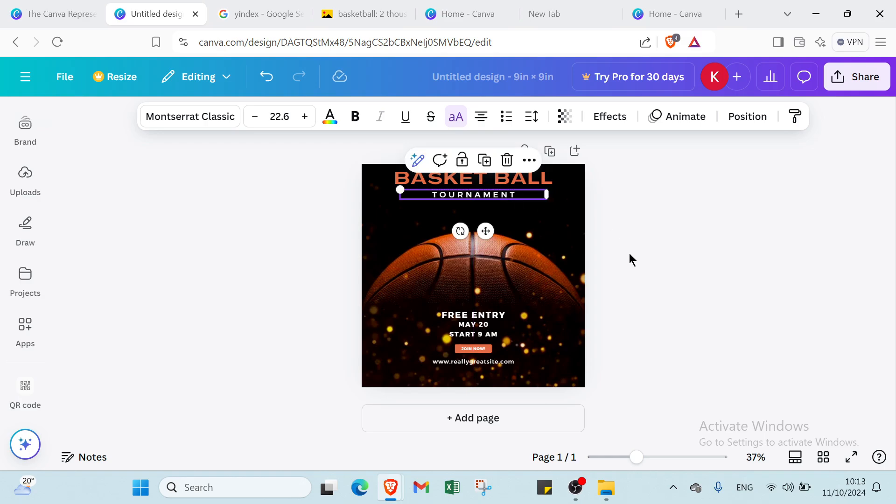
Generate the QR code again from the same URL, shrink it and place it at the page's left edge below the heading
click(551, 231)
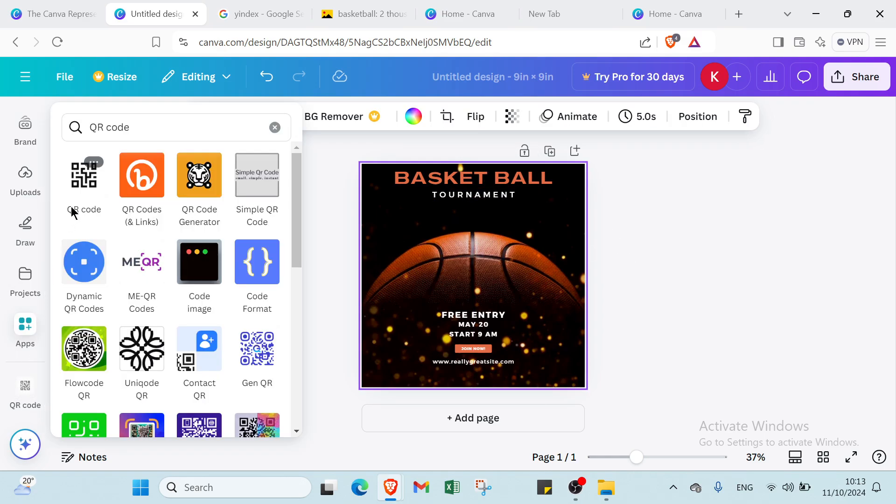
click(82, 192)
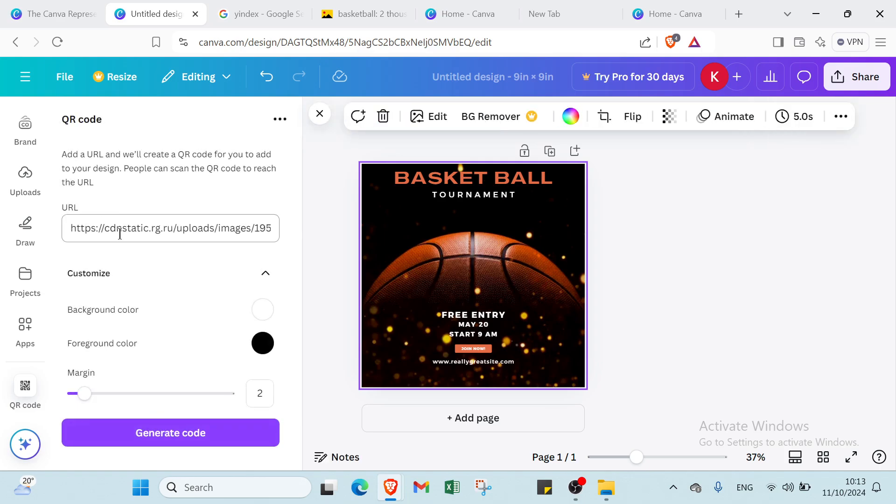
click(129, 427)
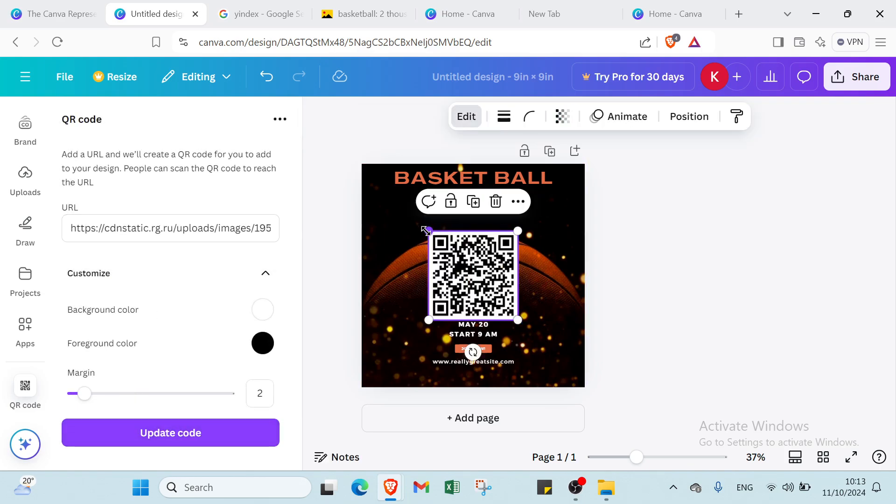
drag(426, 230, 392, 220)
click(632, 242)
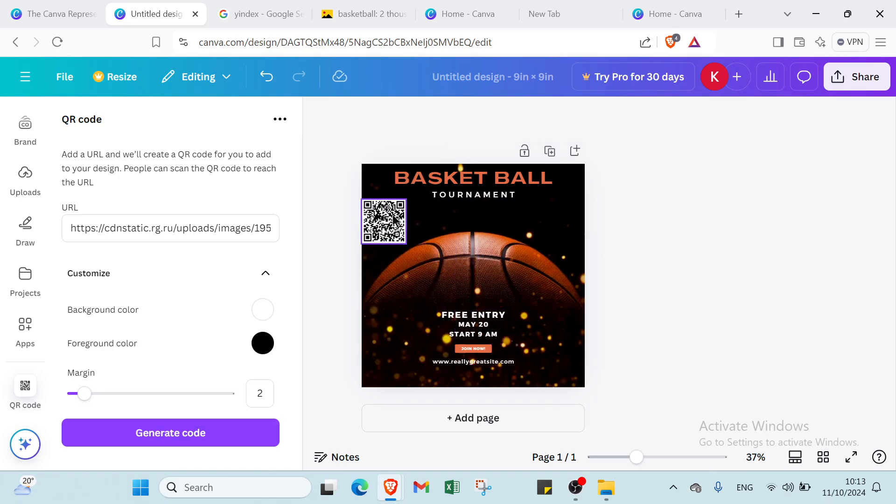
click(319, 114)
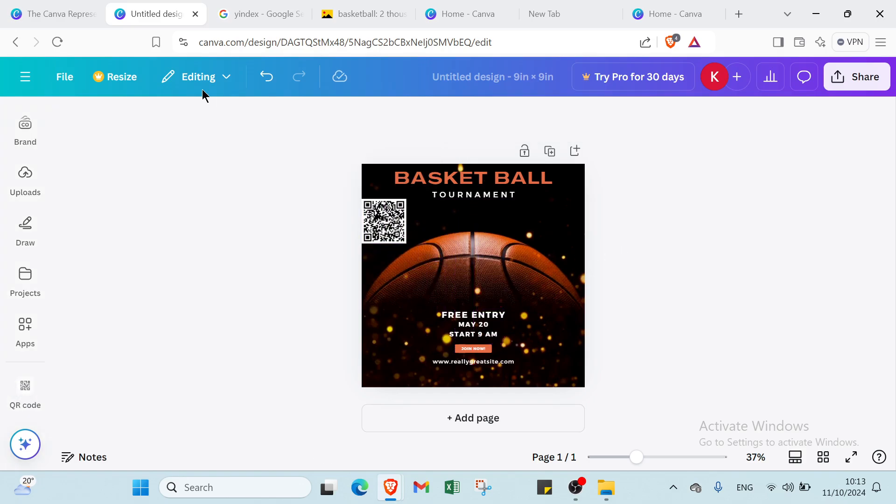
Return to the Canva home page and create a new blank presentation from the other open Canva home tab
click(25, 81)
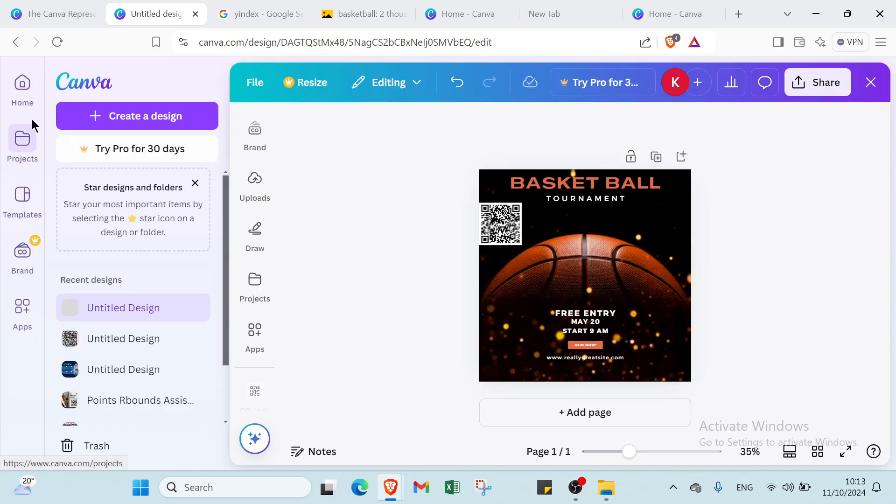
click(29, 93)
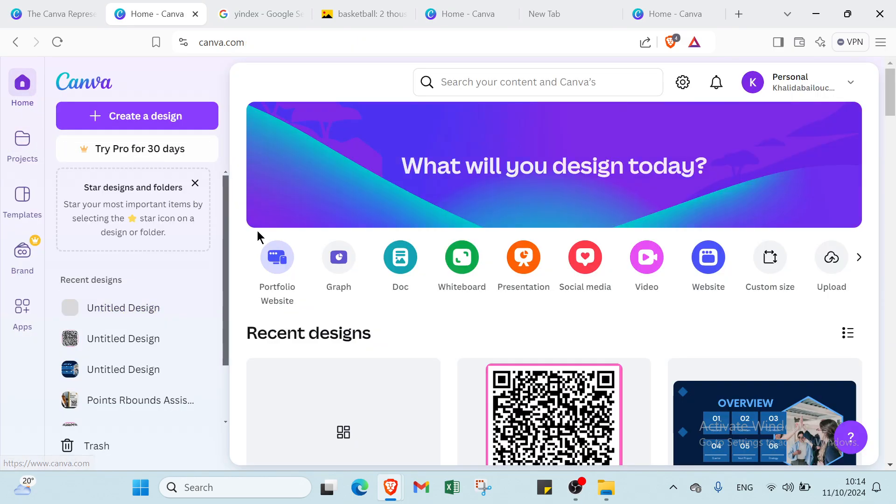
click(452, 15)
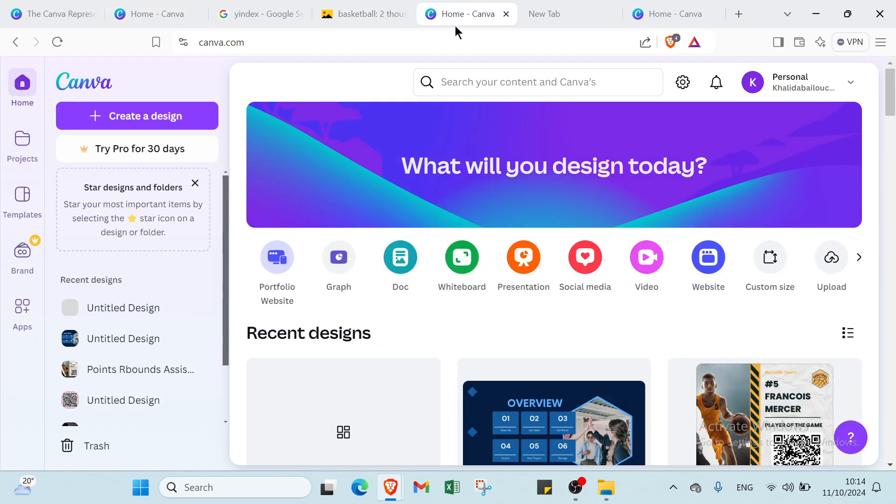
click(511, 256)
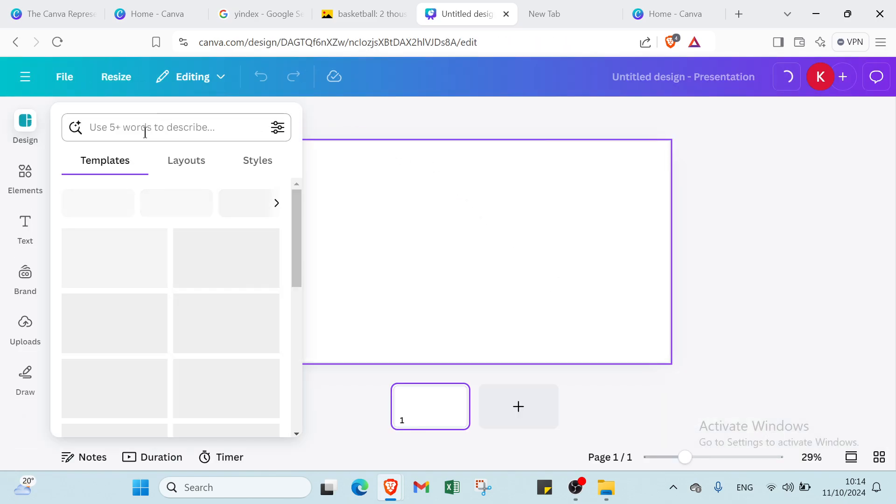
click(145, 131)
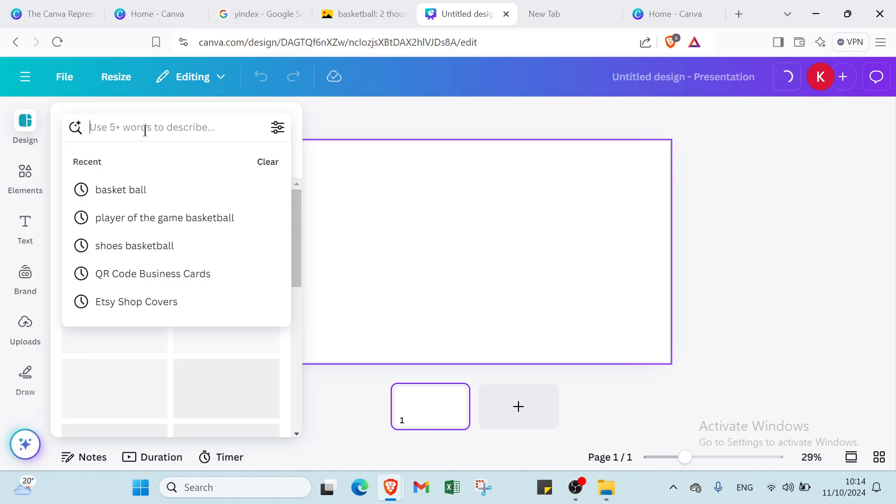
click(368, 113)
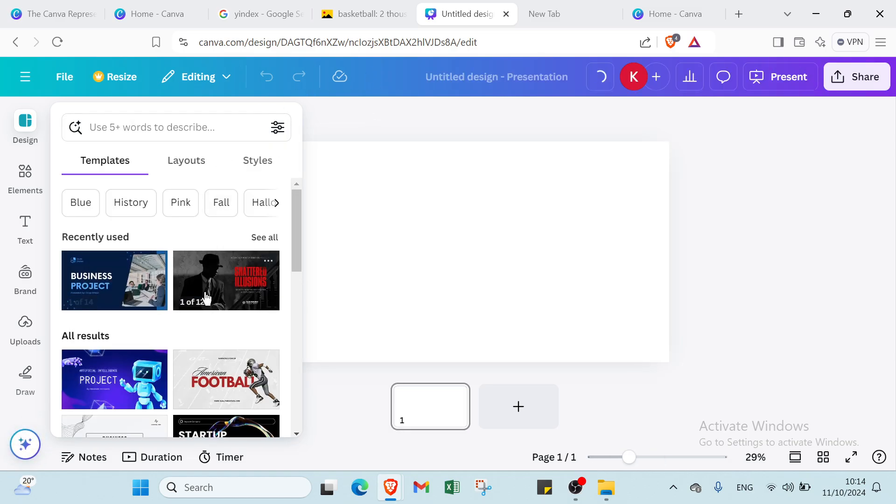
Apply the cover page of the recently used "Shattered Illusions" film template to the blank presentation
click(205, 298)
click(124, 251)
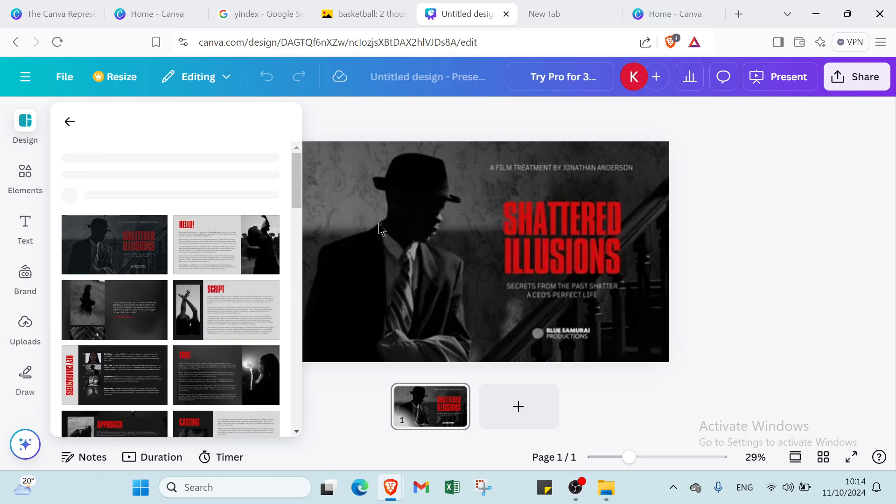
click(891, 209)
click(653, 186)
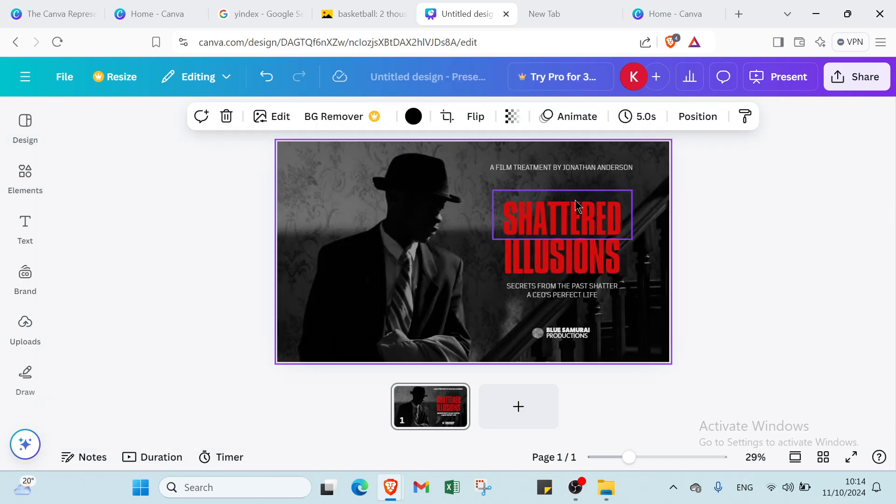
Create a public view link with watermarks for the presentation and copy it
click(876, 82)
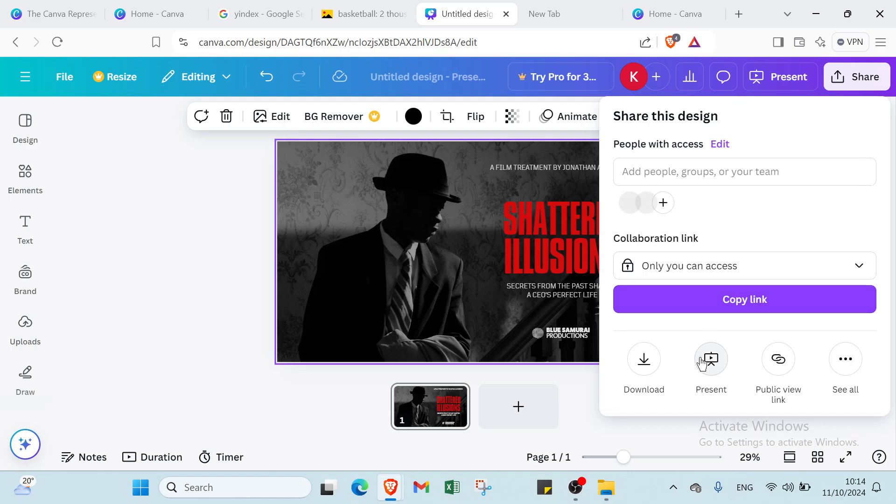
click(778, 360)
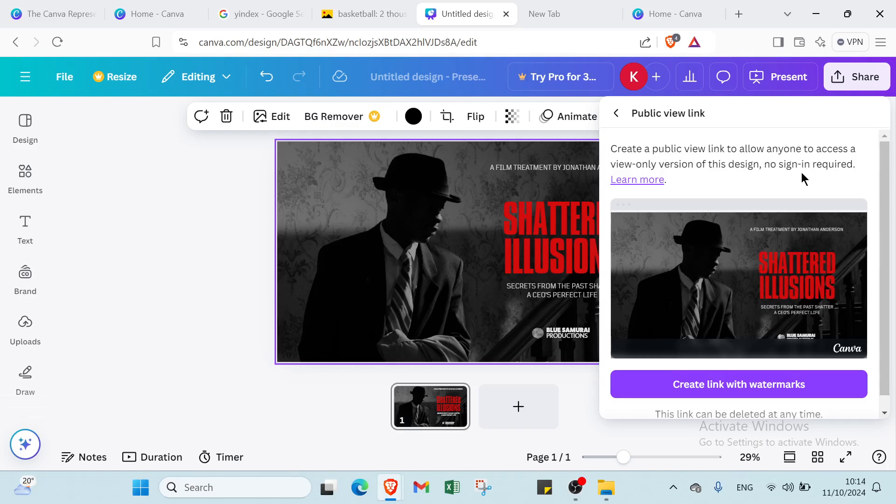
click(787, 385)
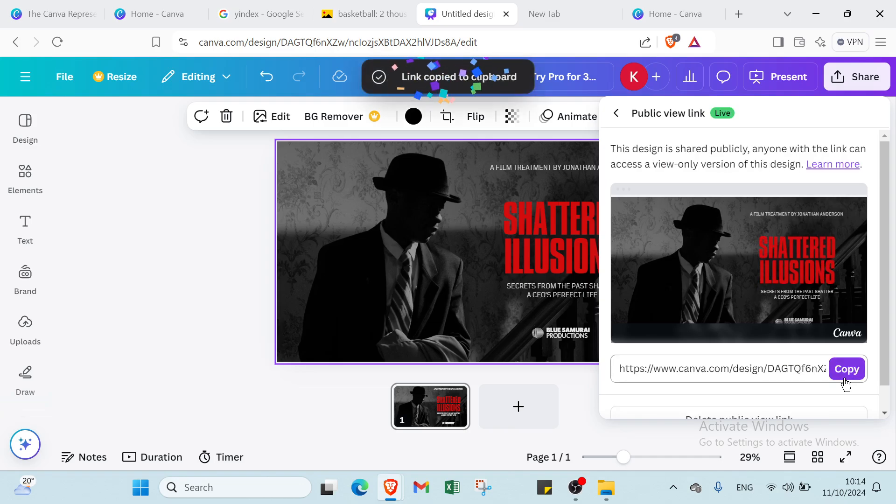
click(843, 373)
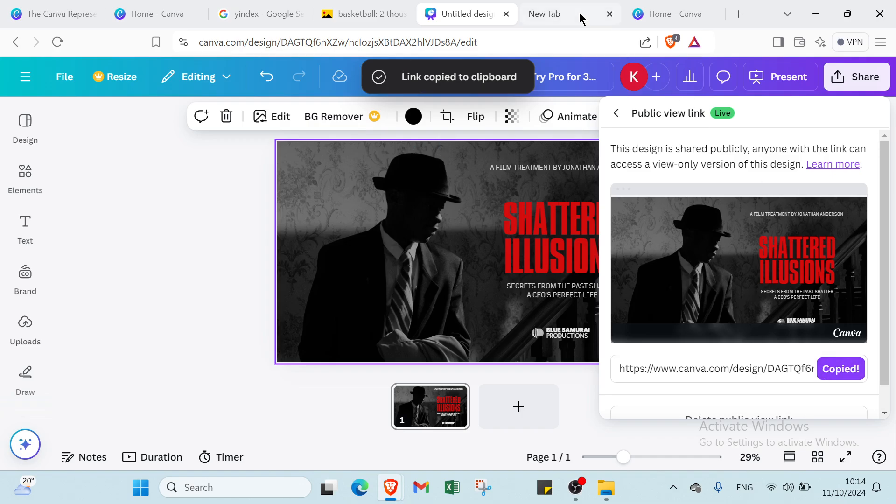
click(205, 214)
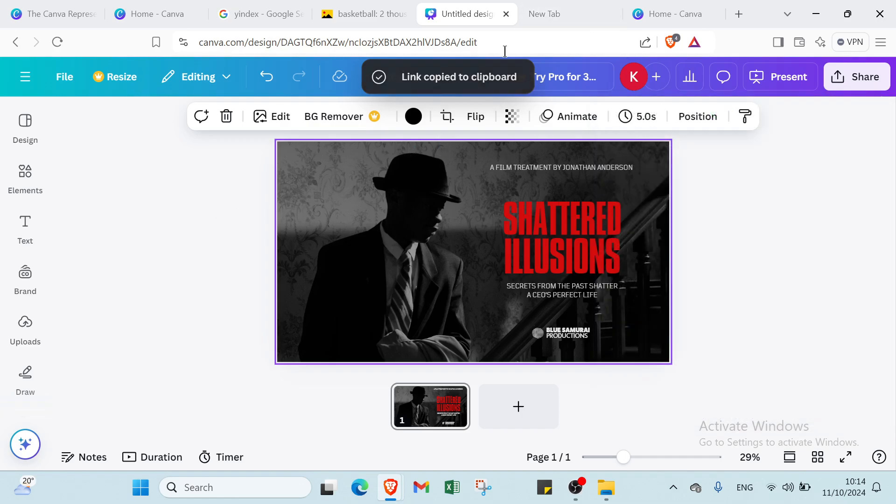
Open the copied public view link in the empty browser tab to check the shared presentation, then leave the page
click(569, 12)
click(474, 45)
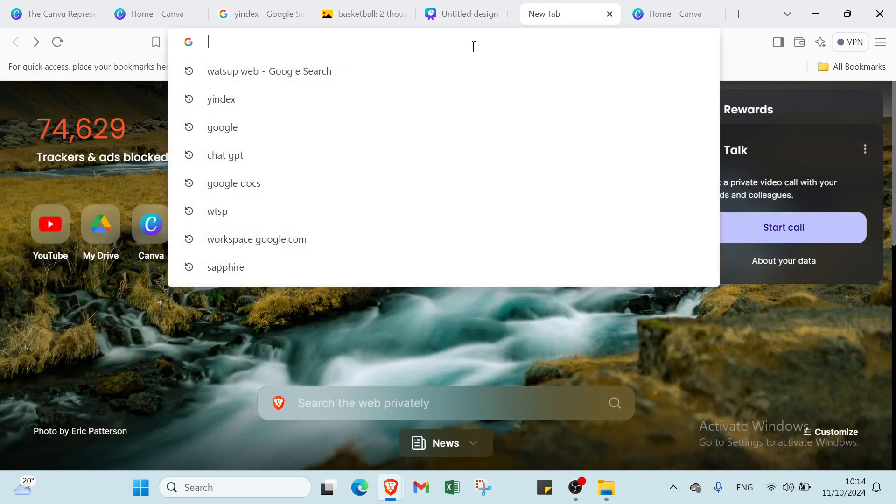
key(ctrl+v)
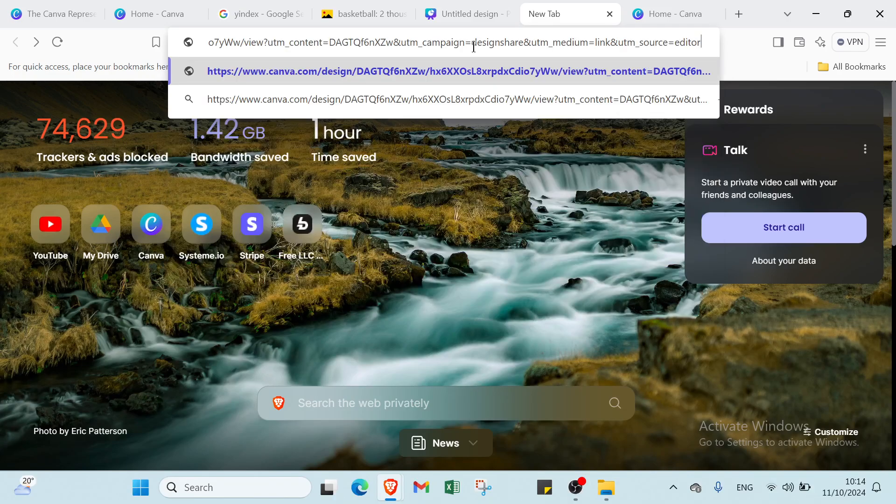
key(Return)
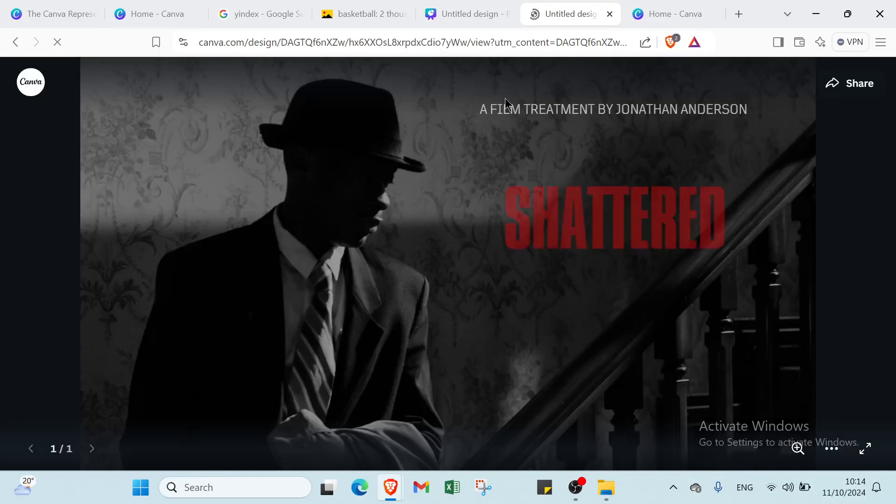
click(460, 14)
click(572, 14)
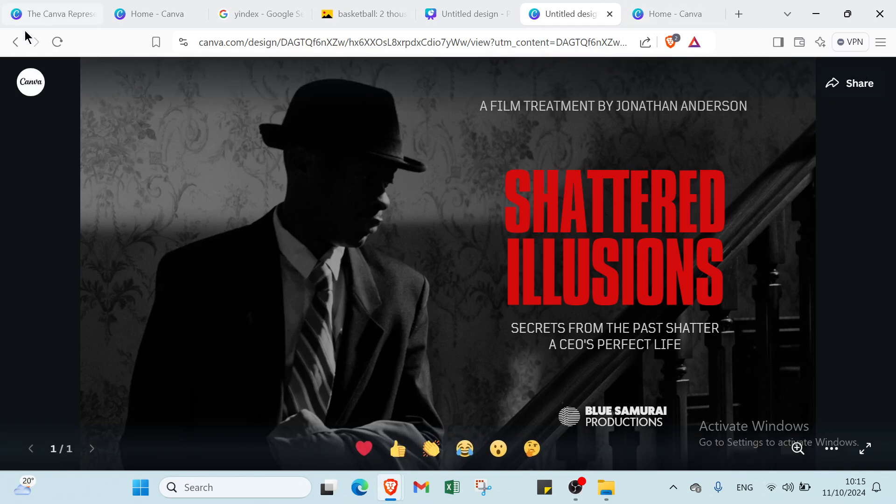
click(16, 42)
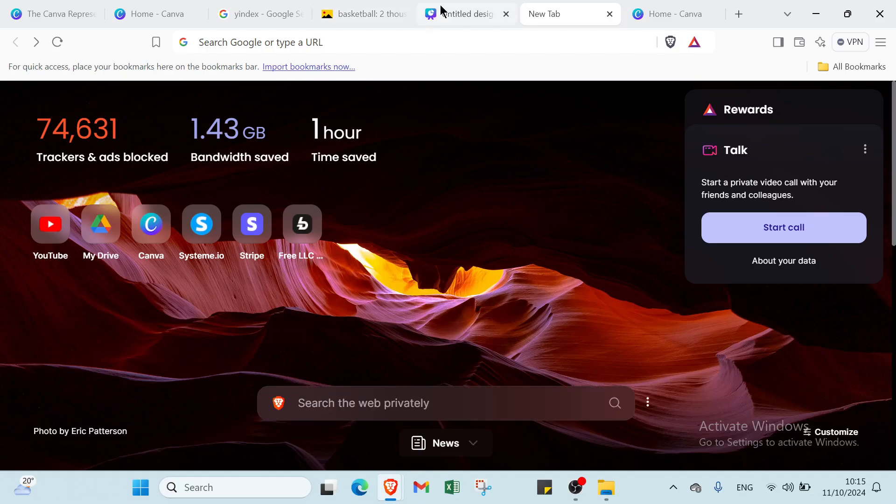
Return to the Canva home page and create a new custom-size design of 9 × 9 in
click(440, 12)
click(25, 77)
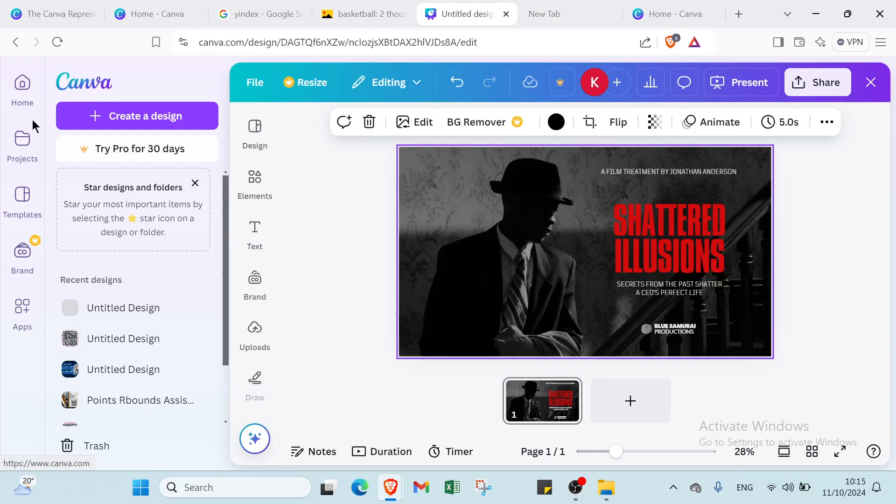
click(27, 94)
click(645, 19)
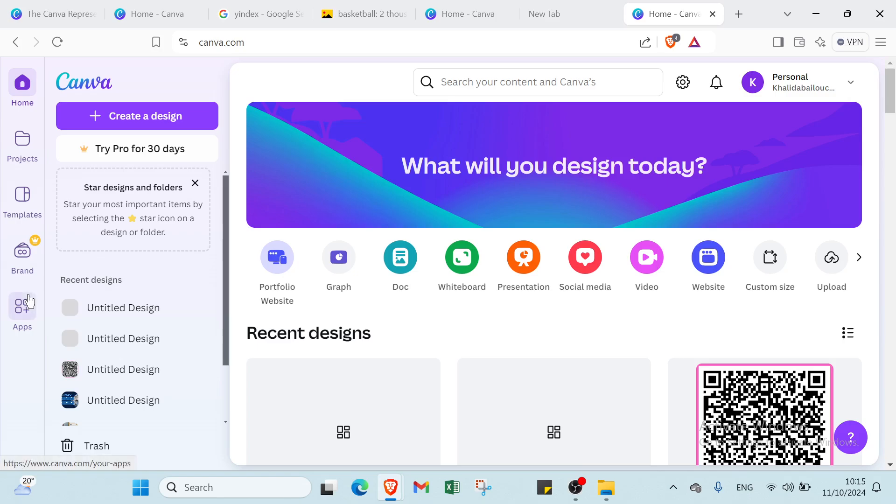
click(111, 116)
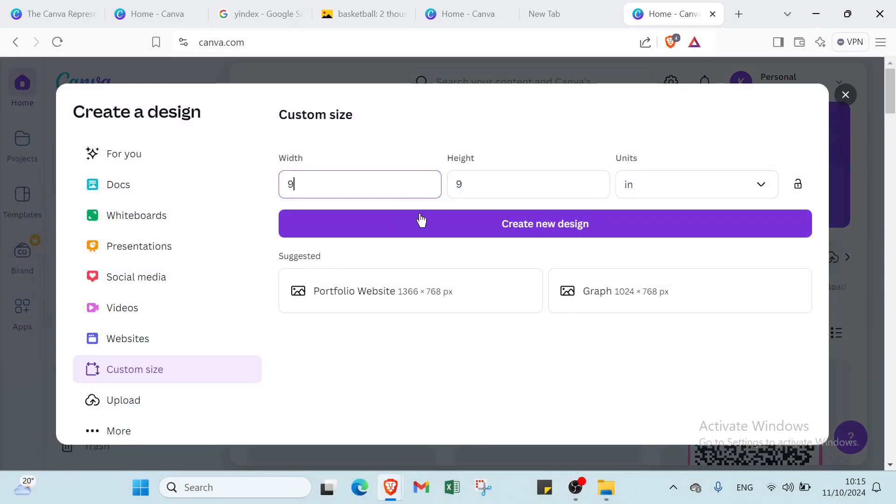
click(421, 220)
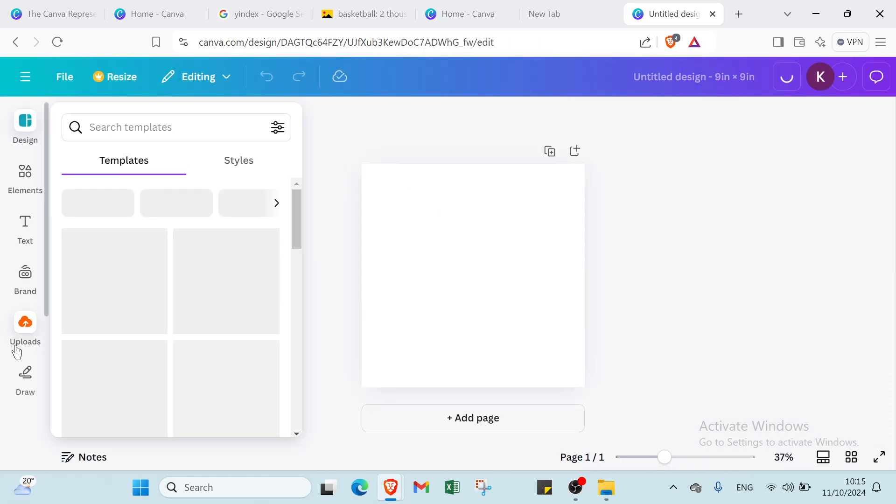
Search the Canva apps for "QR code" and open the QR code app
scroll(24, 333, down, 2)
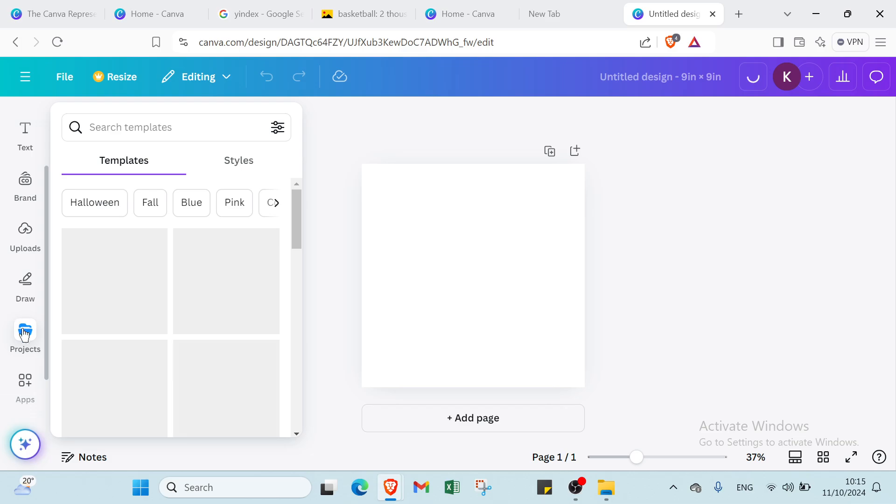
click(25, 383)
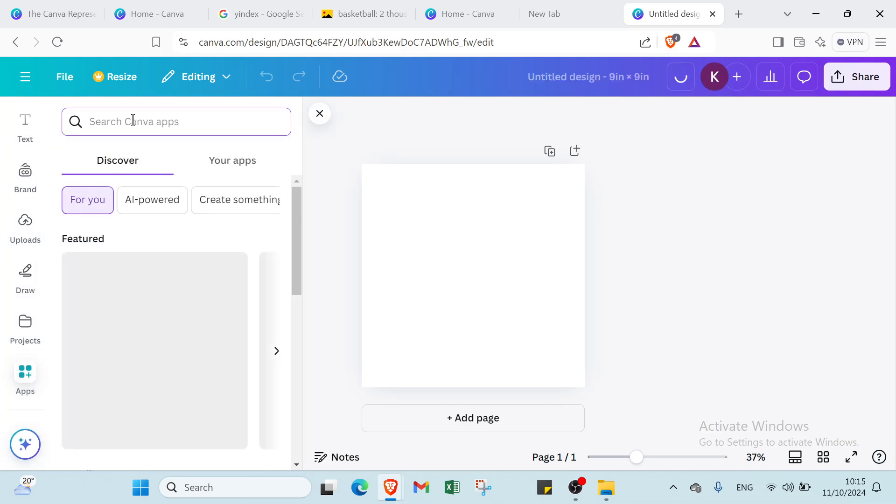
text(QR )
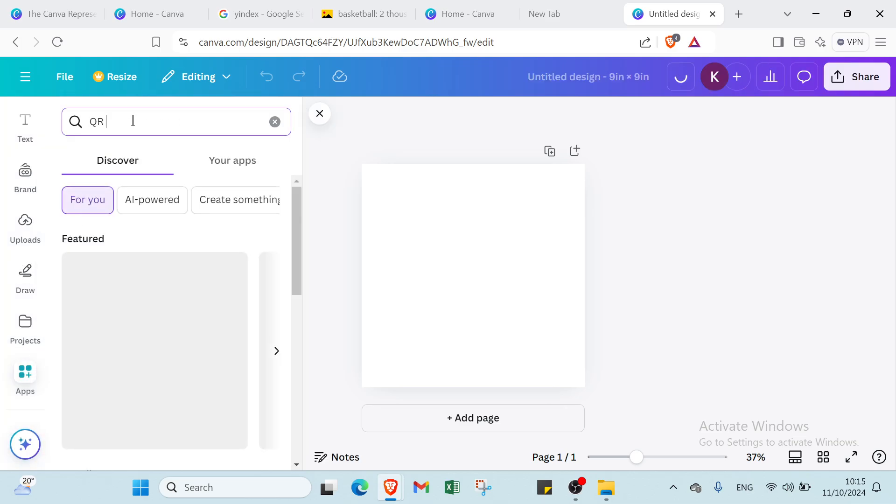
text(co)
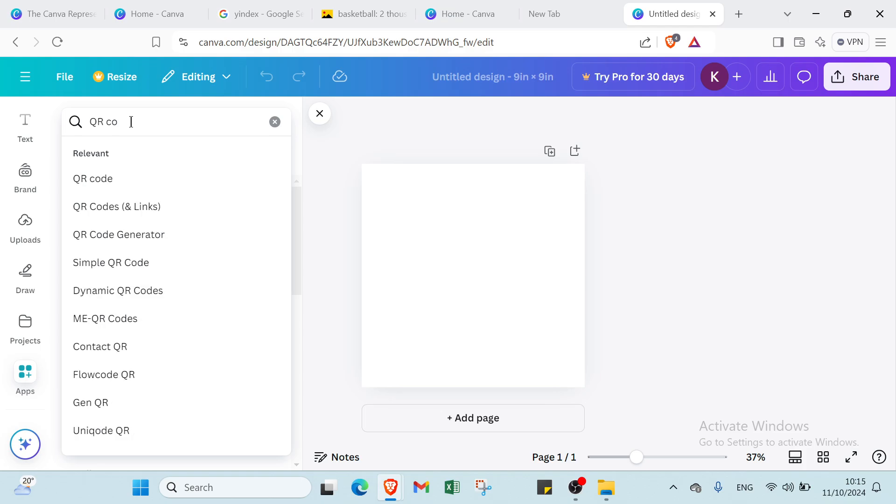
text(de)
key(Return)
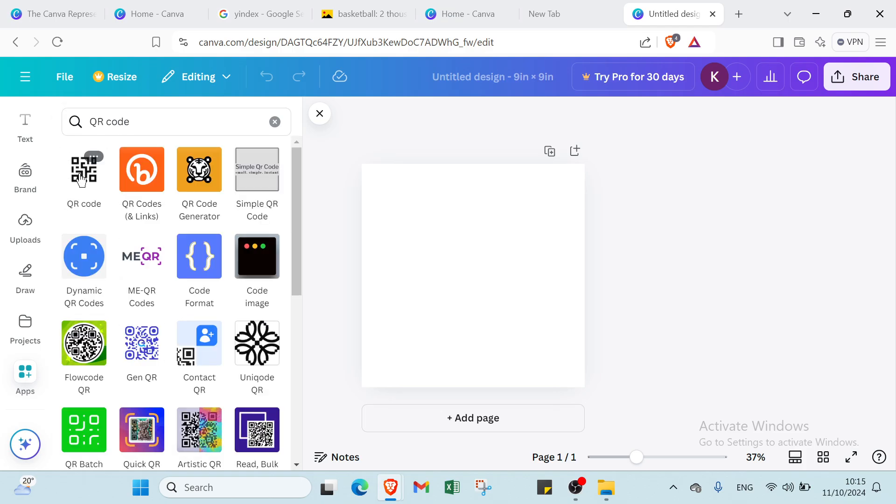
click(83, 172)
Generate a QR code on the page from the copied public view link of the presentation
click(108, 234)
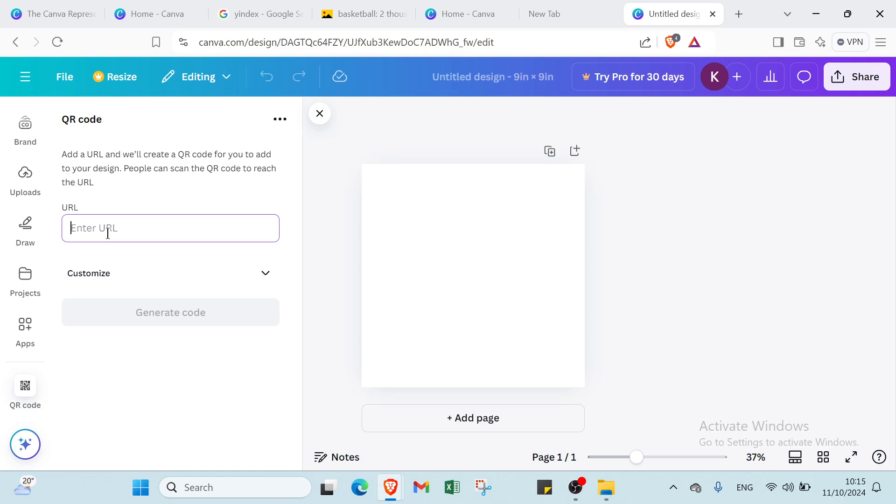
key(ctrl+v)
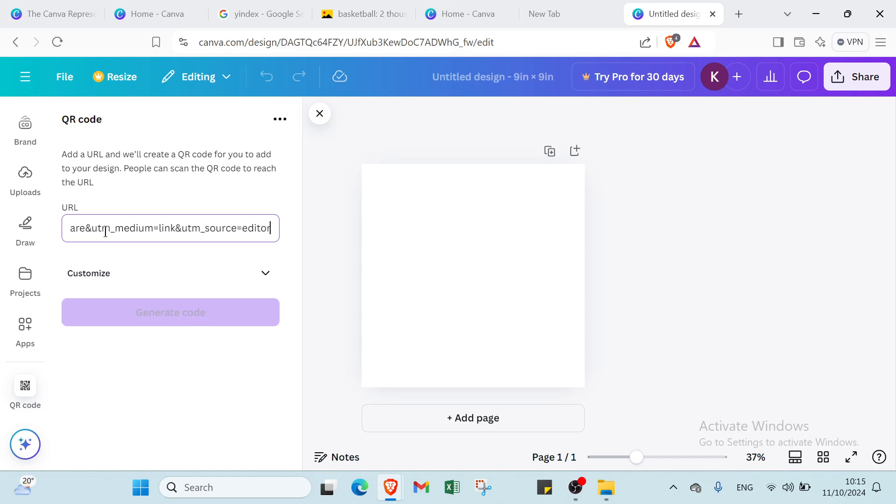
click(472, 14)
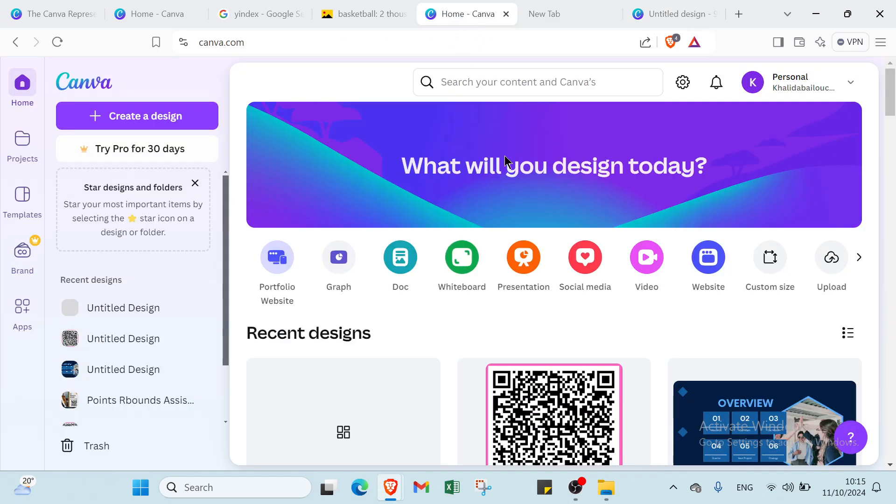
click(669, 13)
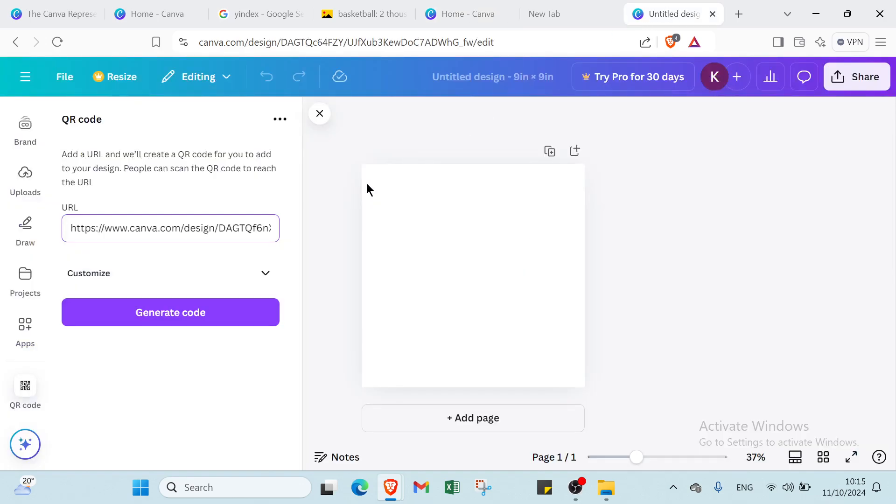
click(251, 314)
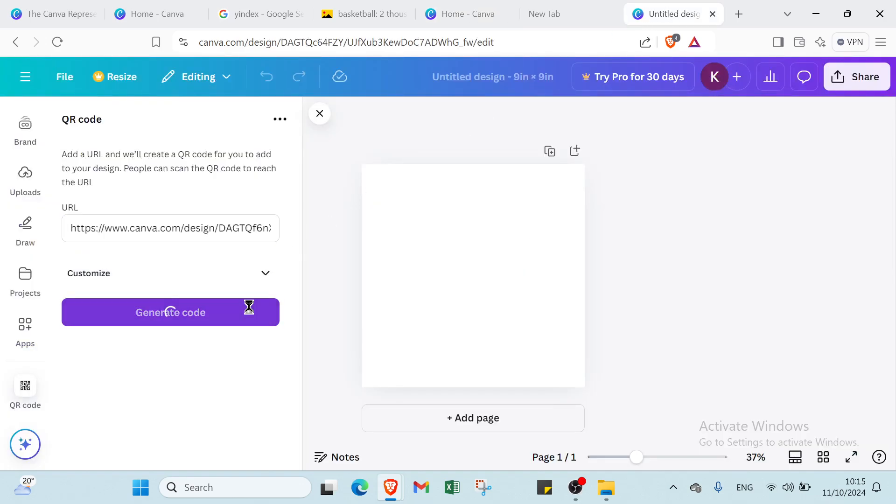
click(281, 286)
click(281, 286)
click(350, 141)
click(311, 123)
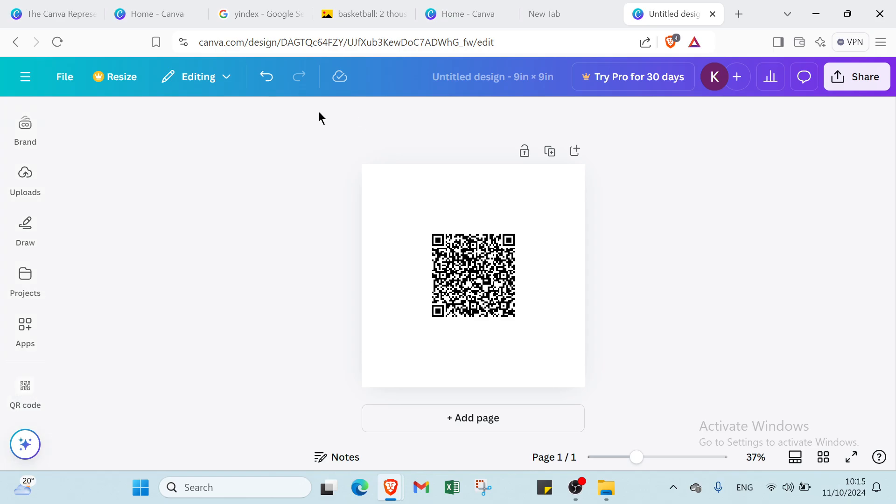
Change the page's background color to the solid pink from the default colors
click(458, 177)
click(398, 119)
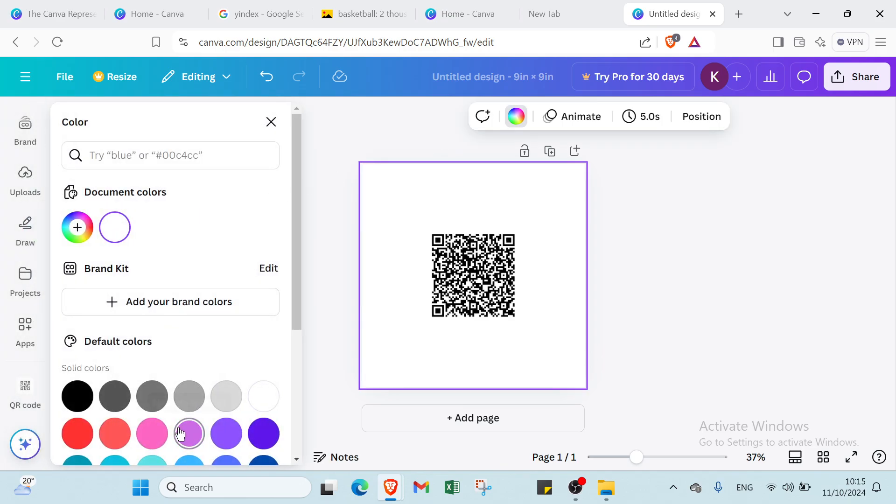
click(152, 433)
click(317, 189)
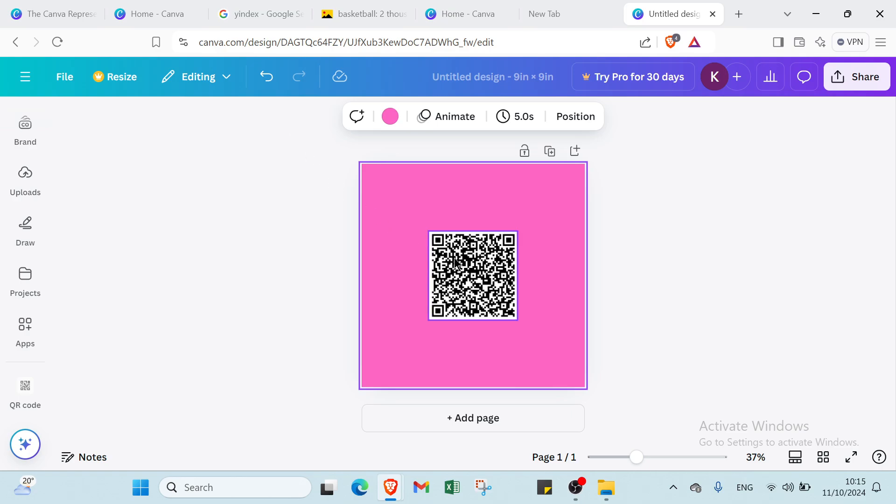
Enlarge the QR code toward opposite corners so it nearly fills the page, leaving a narrow pink border
click(442, 252)
drag(428, 230, 378, 167)
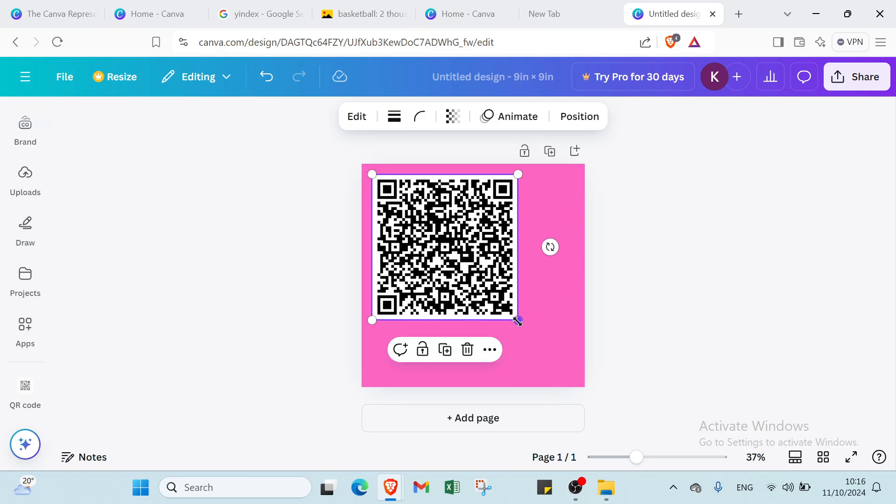
drag(517, 321, 562, 383)
click(609, 180)
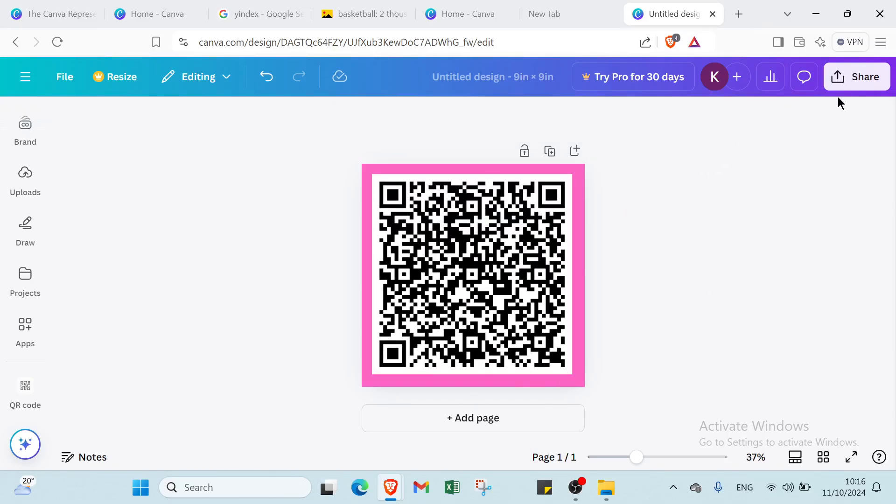
Set the design's collaboration link access to "Anyone with the link" and close the sharing options
click(845, 82)
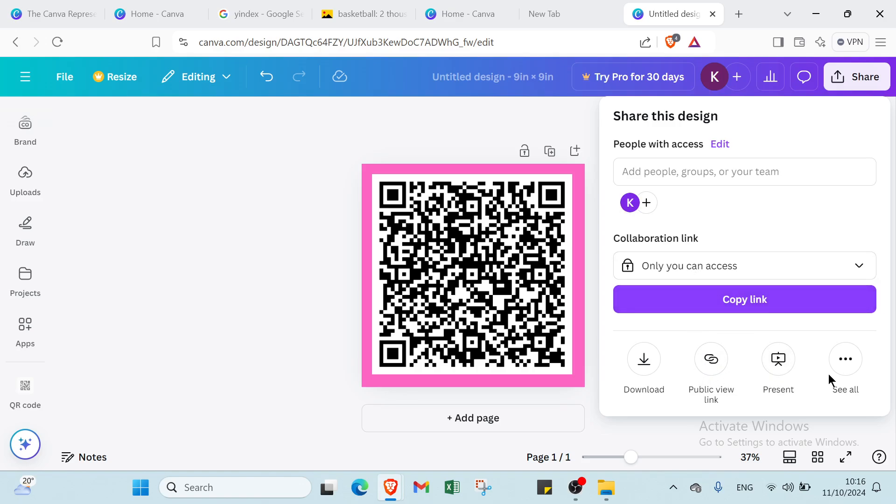
click(841, 377)
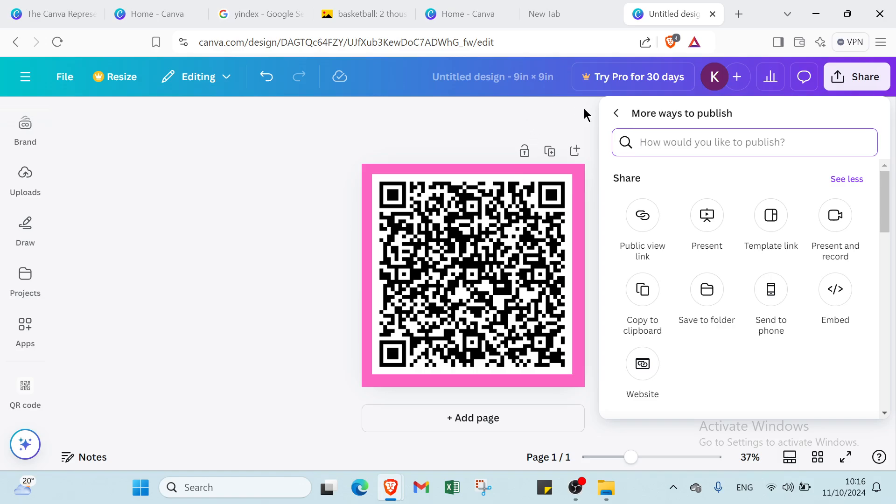
click(615, 112)
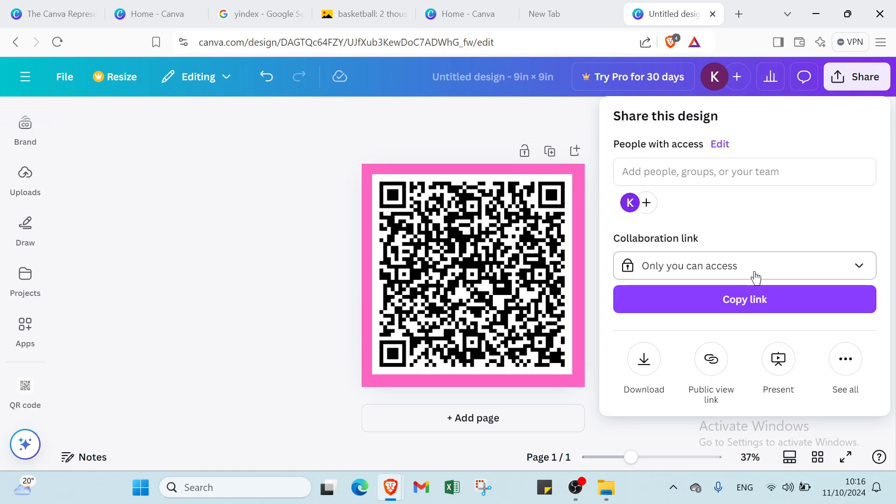
click(751, 272)
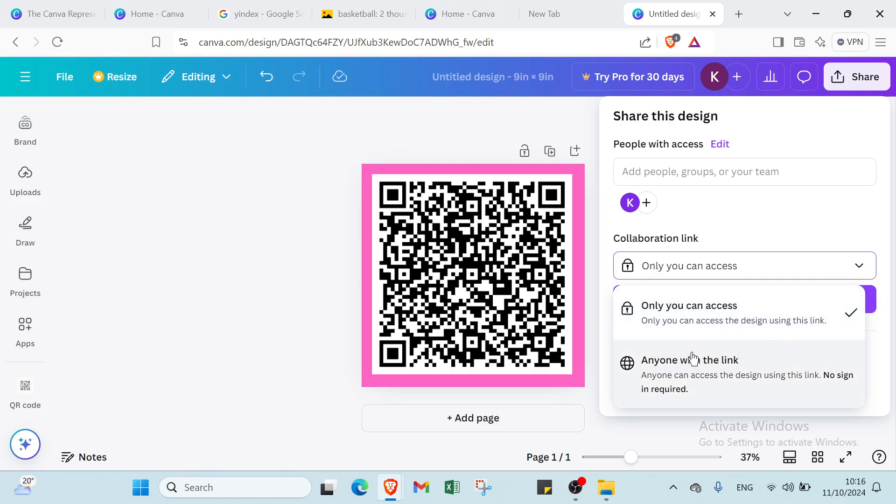
click(812, 379)
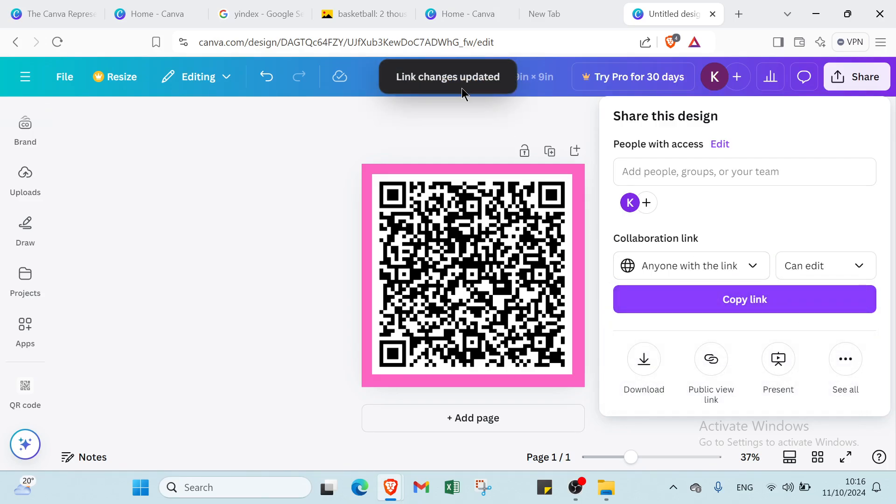
click(485, 142)
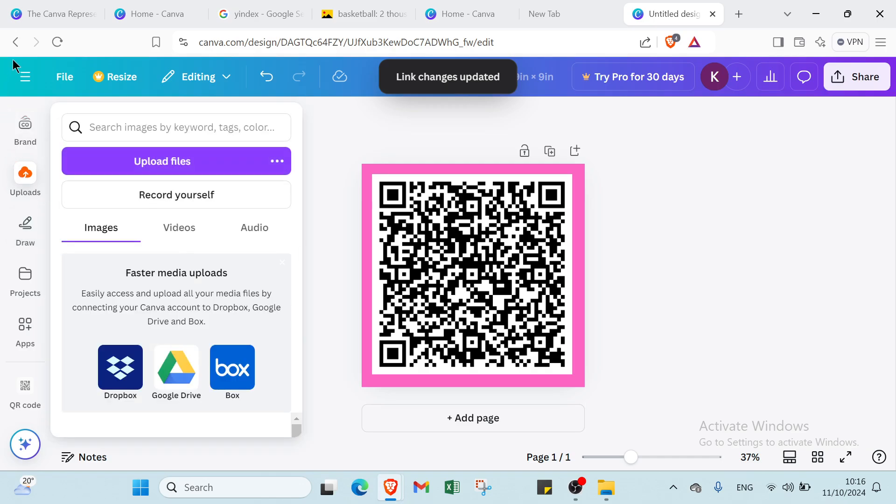
Leave the QR code design and return to the Canva home page
click(25, 77)
click(22, 83)
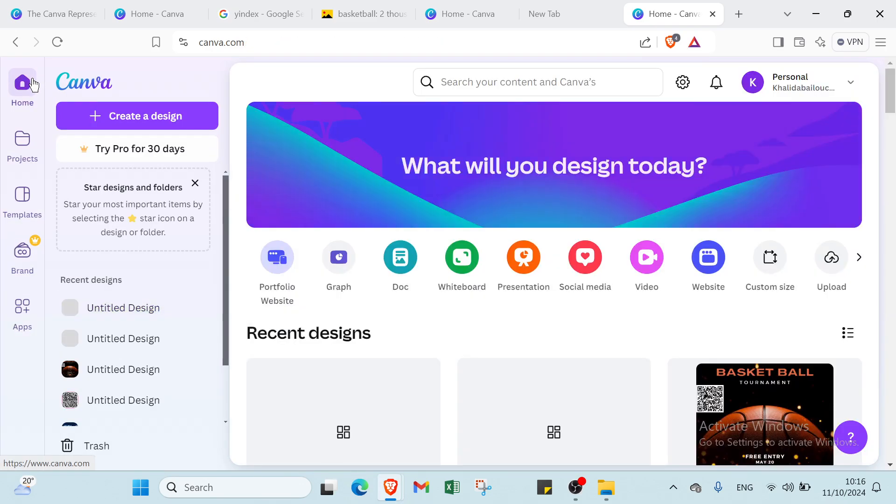
Look through the Canva Represents Fund page down to the long-term diversity commitment section and back to its beginning
click(48, 14)
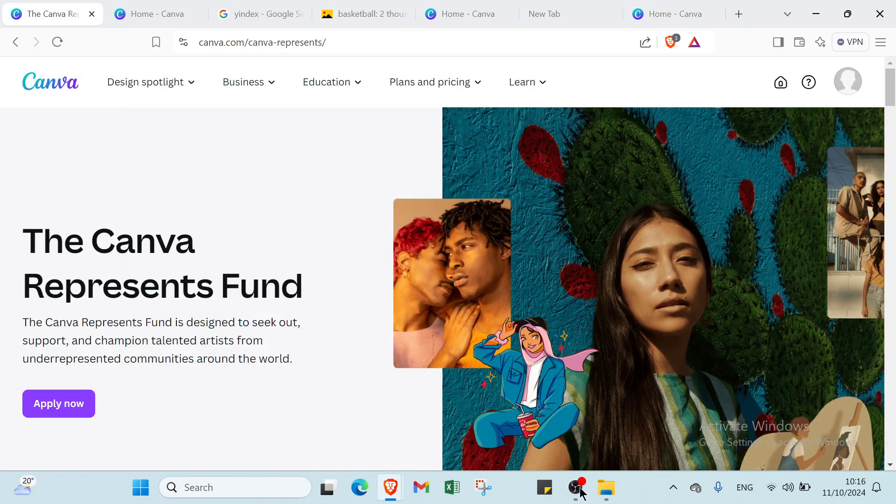
scroll(583, 460, down, 1)
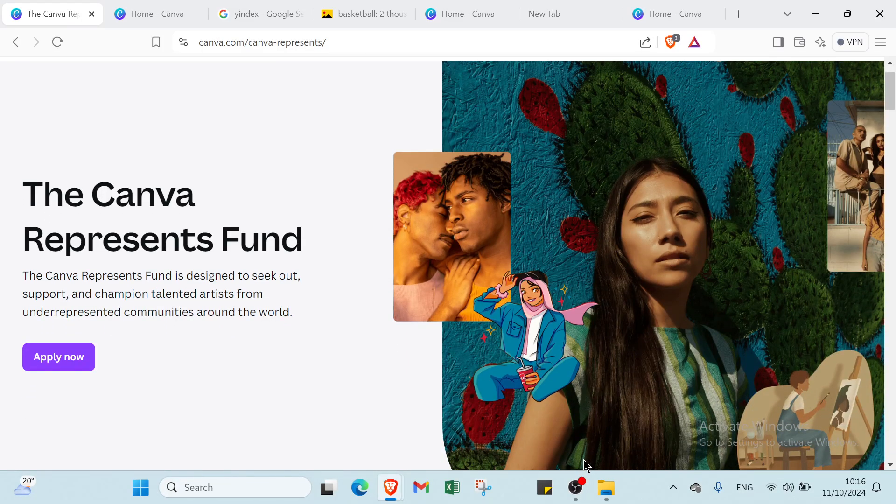
scroll(583, 459, up, 1)
scroll(583, 459, down, 2)
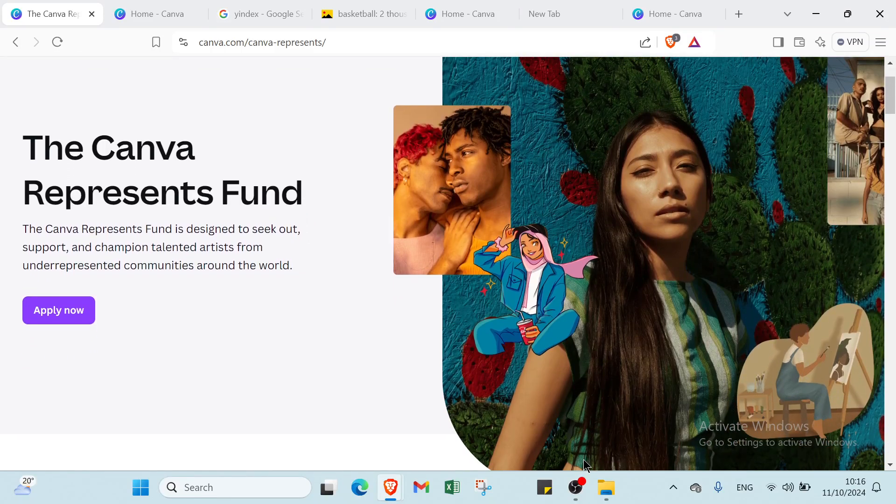
scroll(584, 459, down, 4)
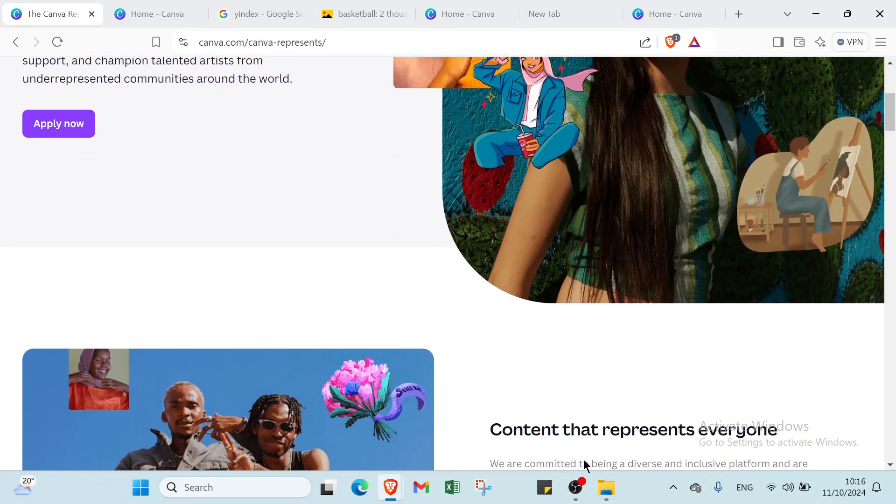
scroll(584, 459, down, 2)
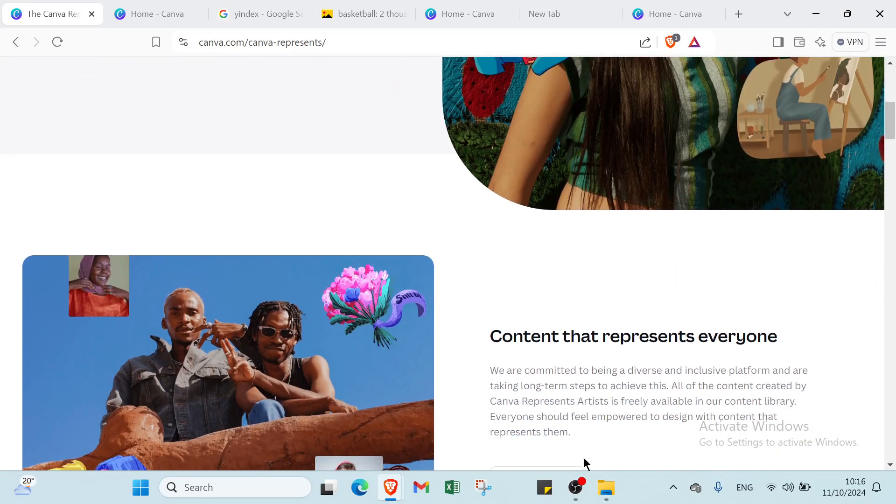
scroll(583, 462, down, 3)
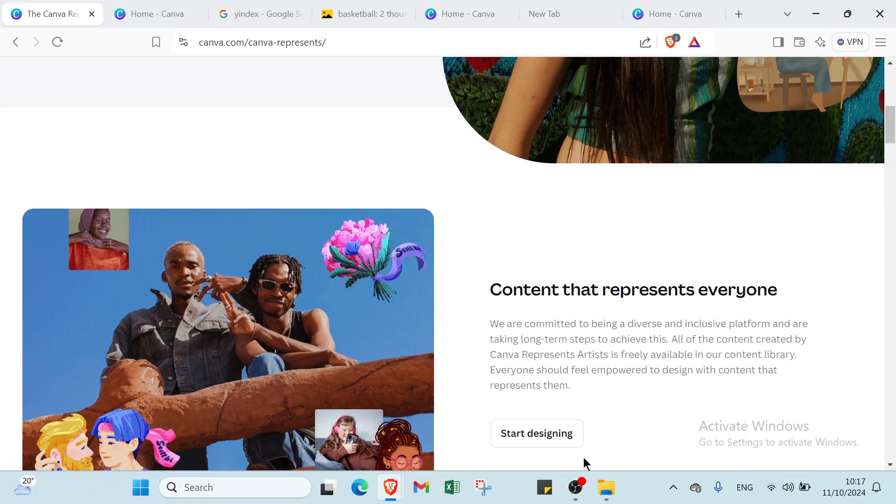
scroll(583, 462, down, 1)
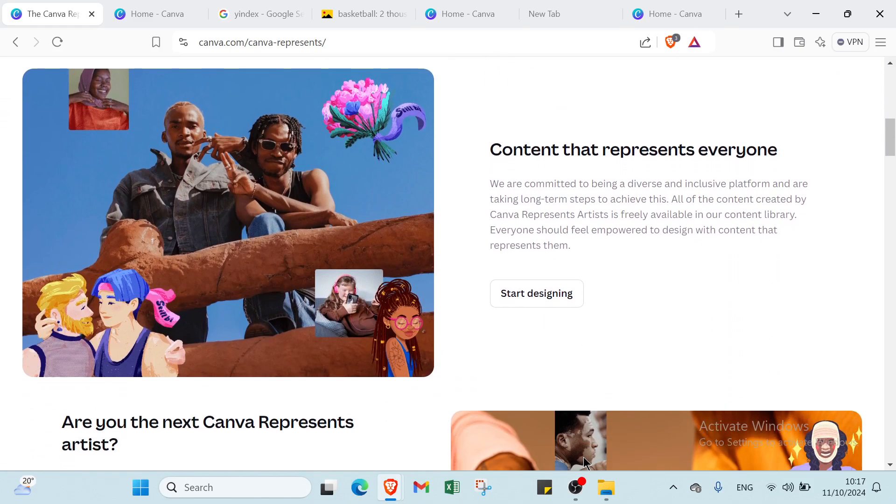
scroll(583, 462, down, 1)
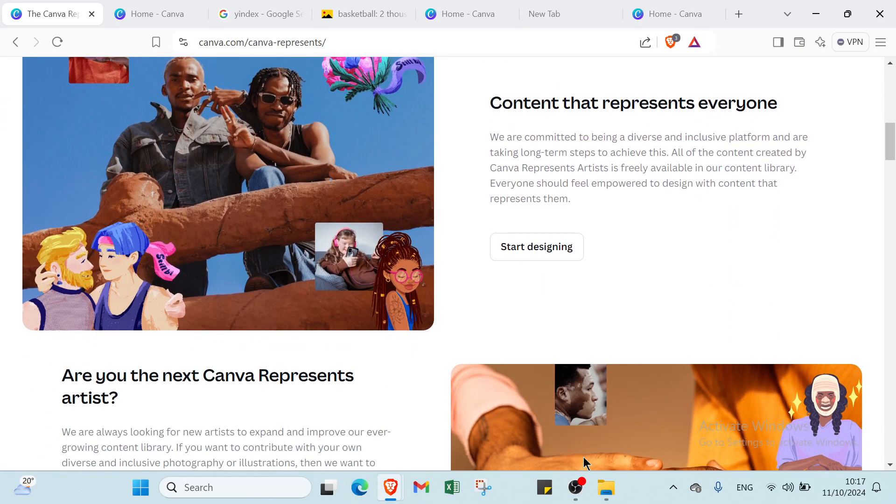
scroll(583, 462, down, 1)
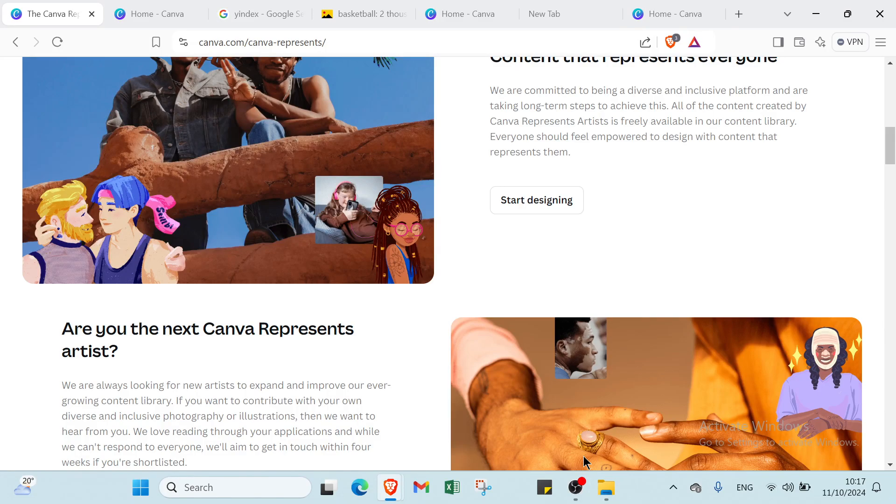
scroll(584, 462, down, 3)
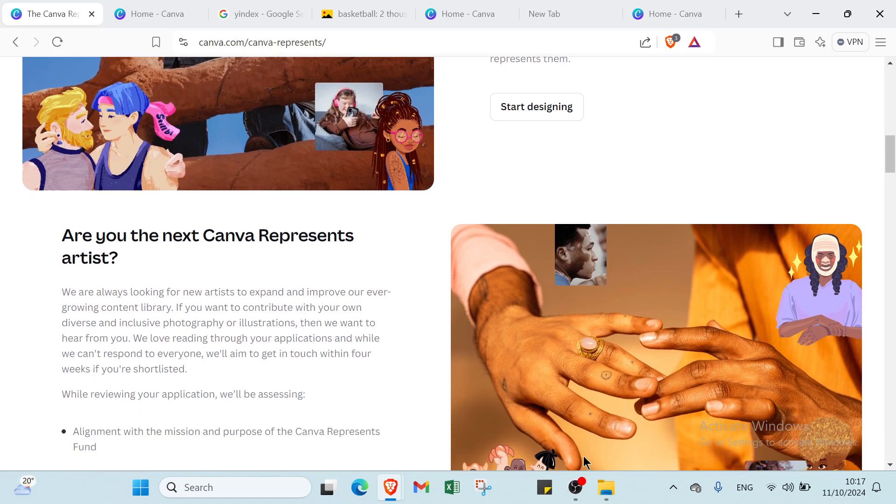
scroll(584, 462, down, 2)
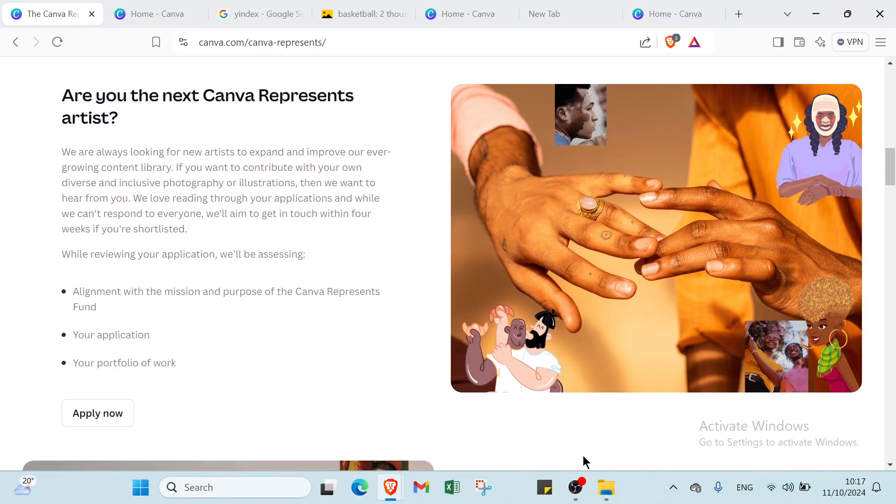
scroll(583, 455, down, 3)
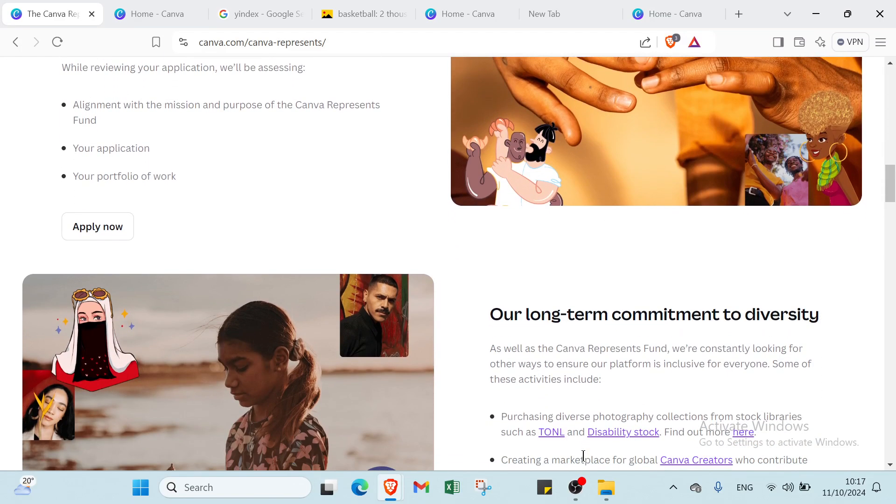
scroll(583, 457, up, 1)
scroll(584, 461, down, 1)
scroll(584, 461, down, 4)
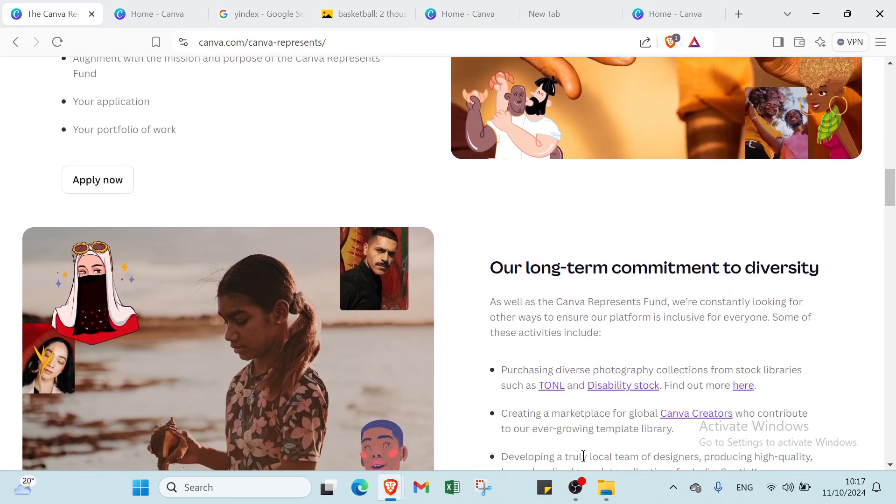
scroll(584, 460, down, 5)
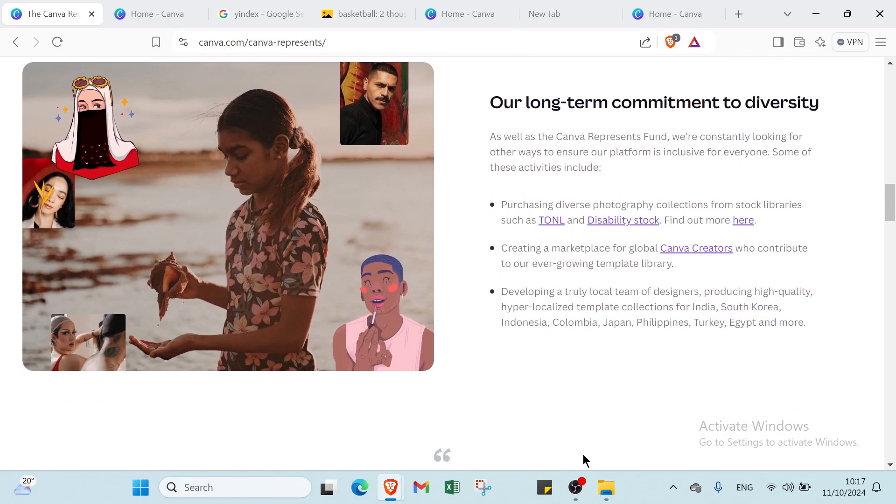
scroll(583, 455, down, 2)
scroll(583, 453, up, 10)
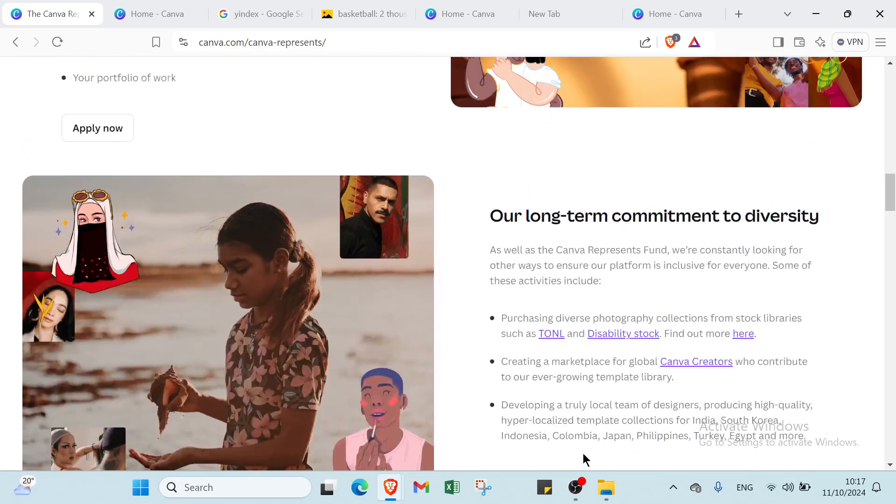
scroll(586, 458, up, 4)
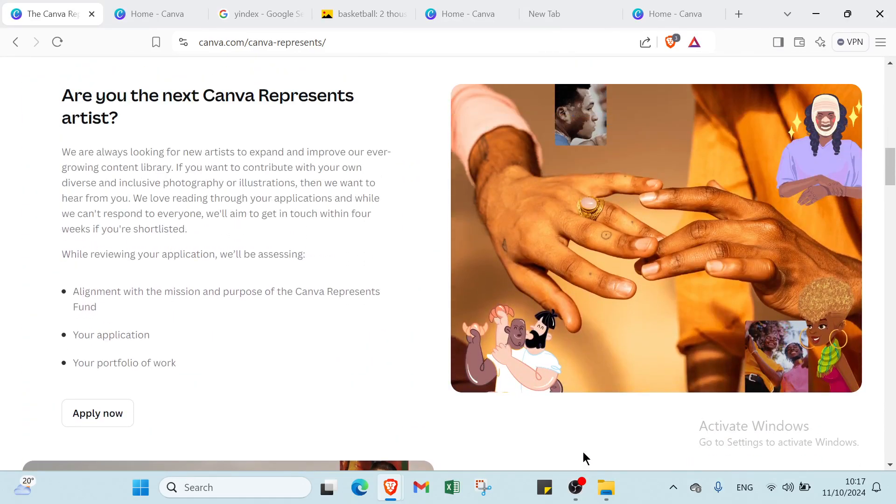
scroll(585, 458, up, 10)
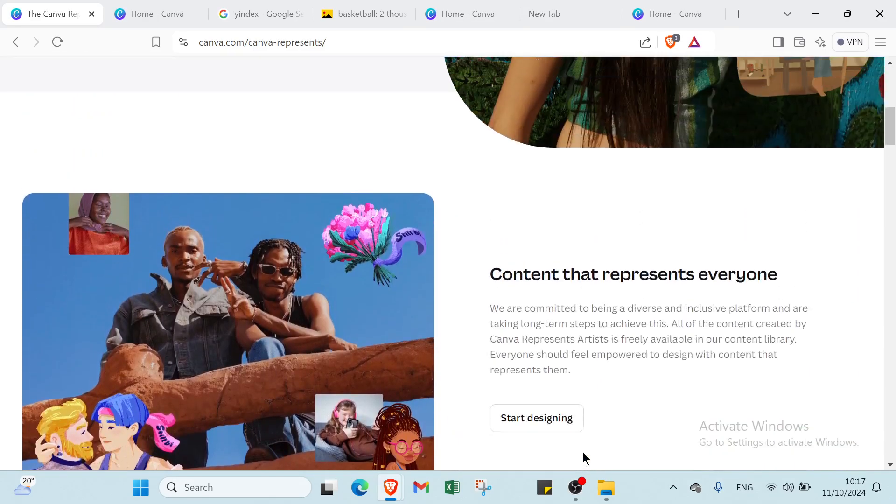
scroll(583, 457, up, 7)
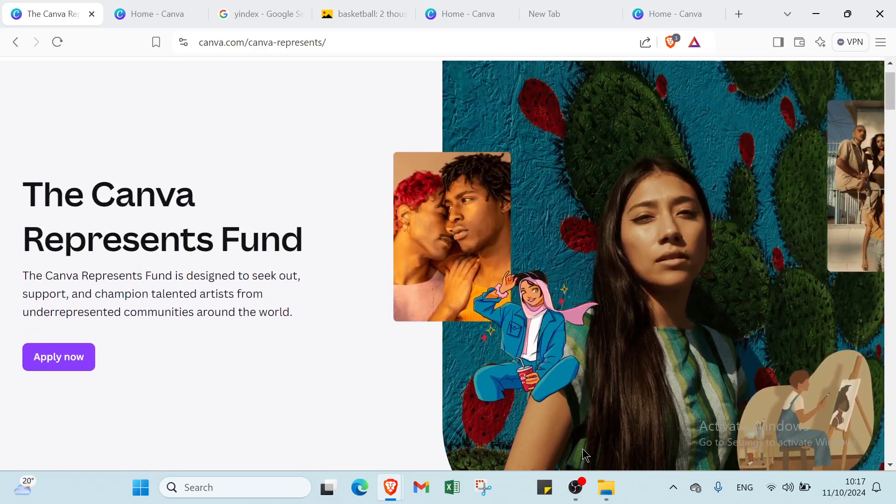
scroll(583, 448, up, 1)
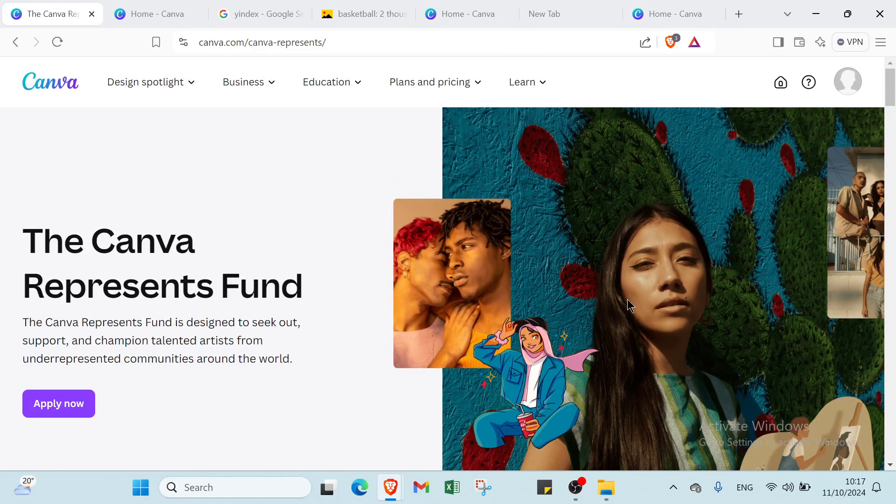